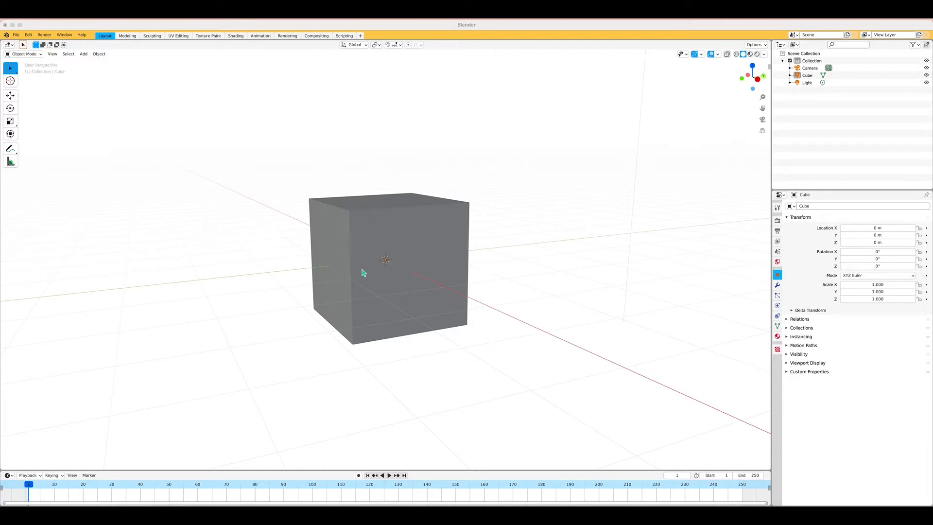
- Select the cube and switch it to Edit Mode with face selection
scroll(402, 291, down, 2)
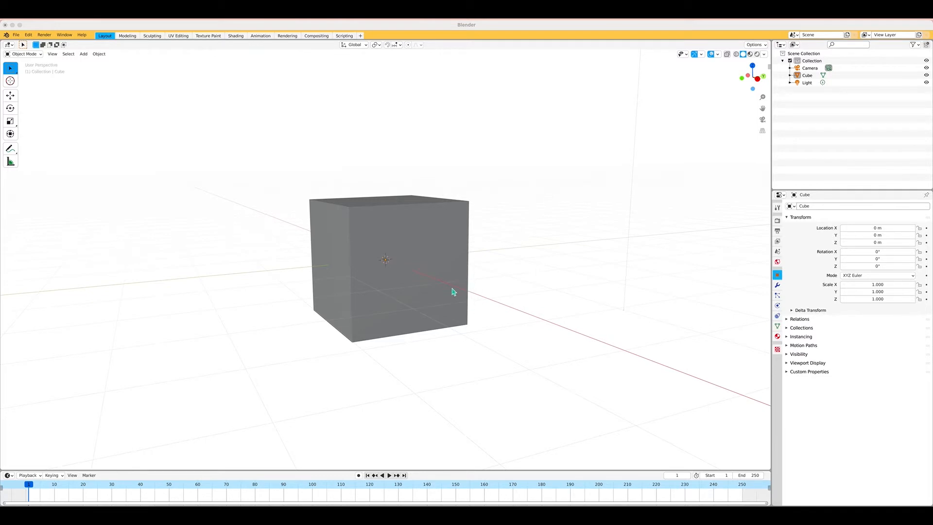
scroll(452, 289, up, 4)
click(436, 279)
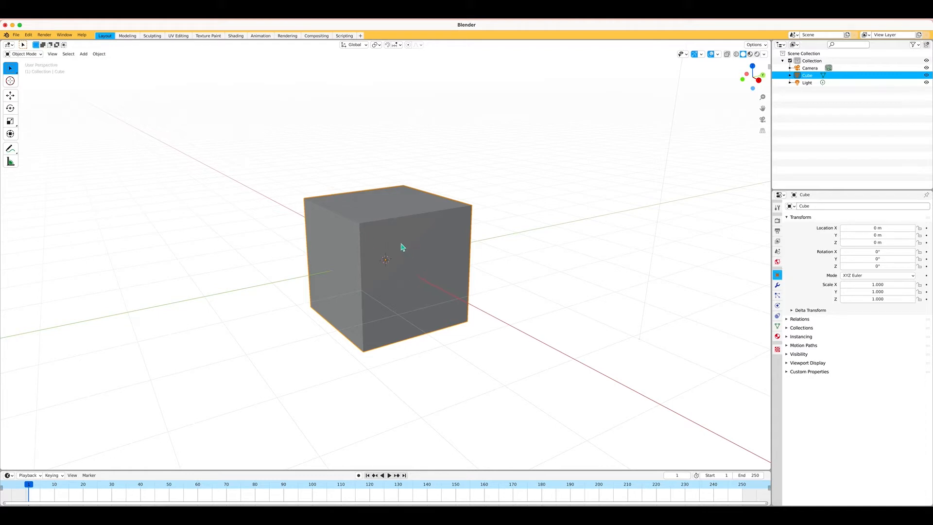
key(Tab)
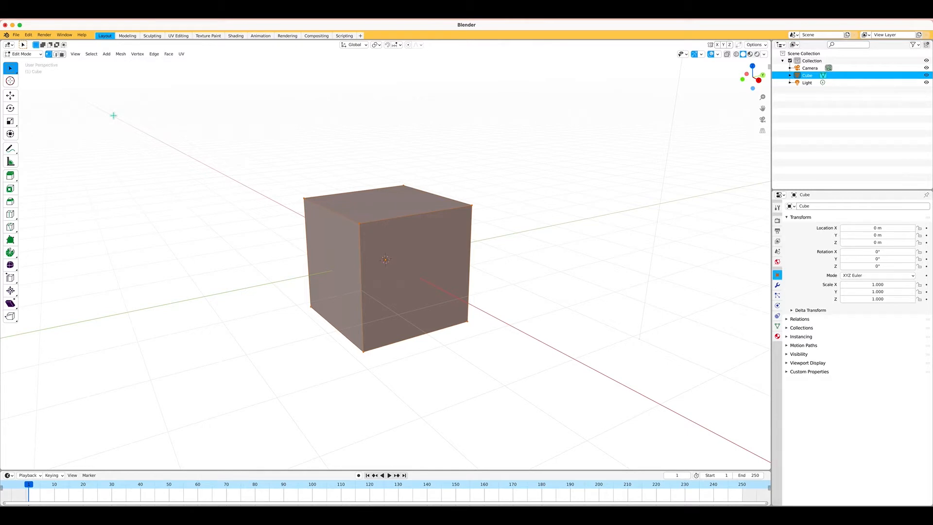
click(62, 55)
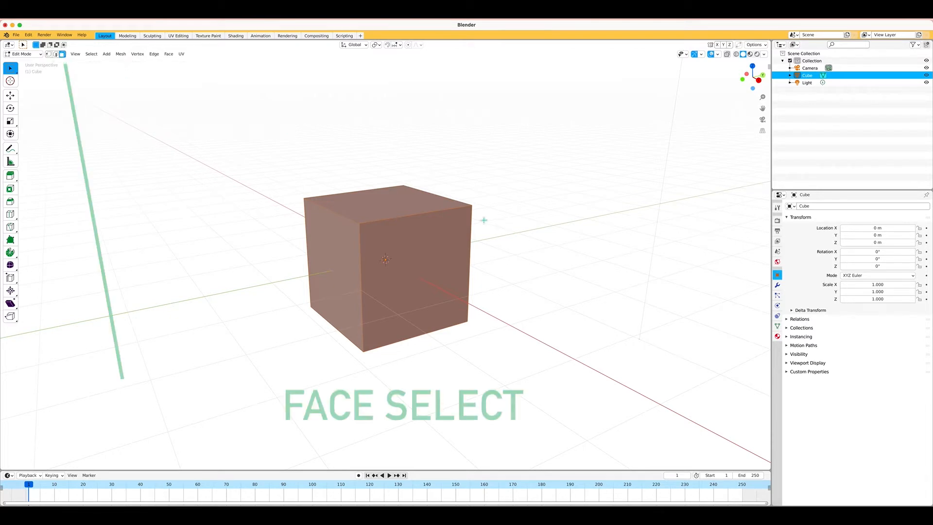
- Select the cube's visible top and side faces one at a time, ending on the positive X side face
click(430, 245)
click(390, 210)
click(421, 267)
click(340, 260)
click(389, 212)
click(414, 258)
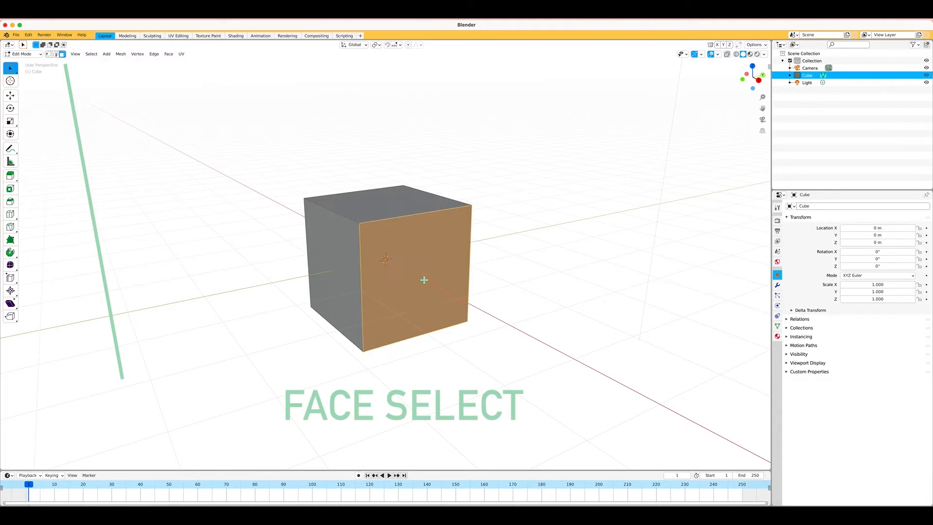
click(341, 237)
click(371, 209)
click(413, 267)
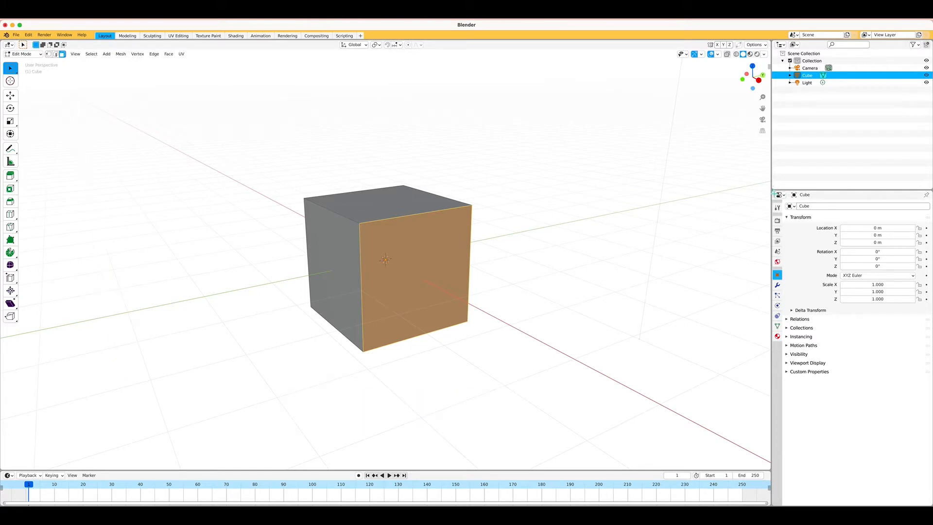
- Widen the properties editor and show the cube's material settings
drag(773, 199, 712, 200)
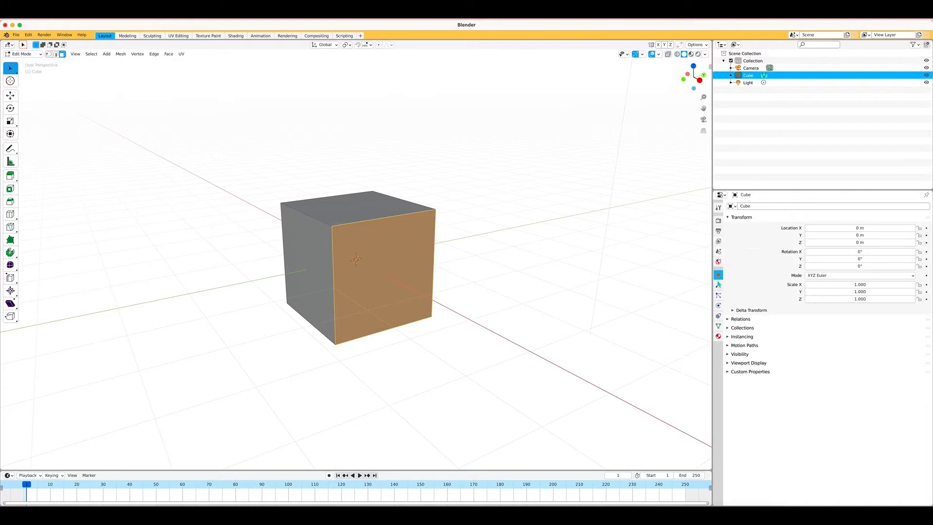
click(718, 337)
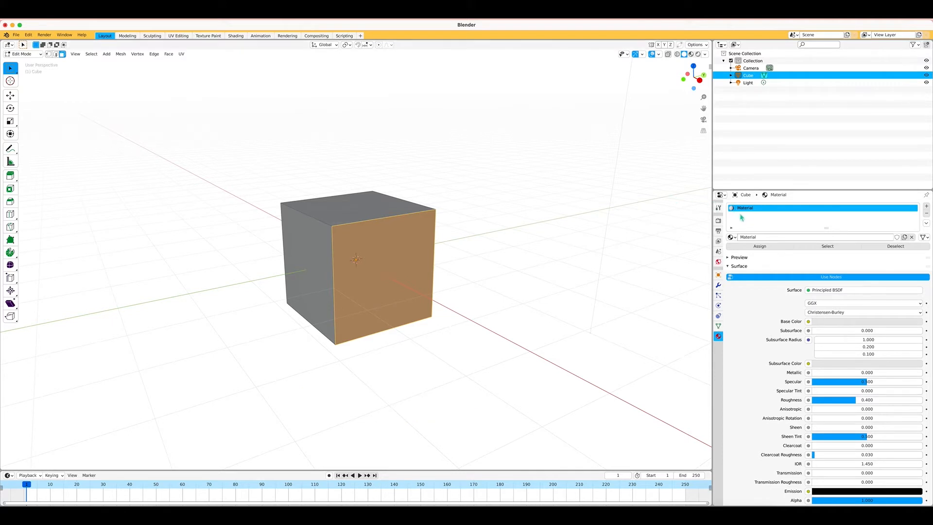
- Cycle the selection through the cube's visible faces again, ending on the top face
key(c)
click(374, 216)
click(296, 258)
click(387, 269)
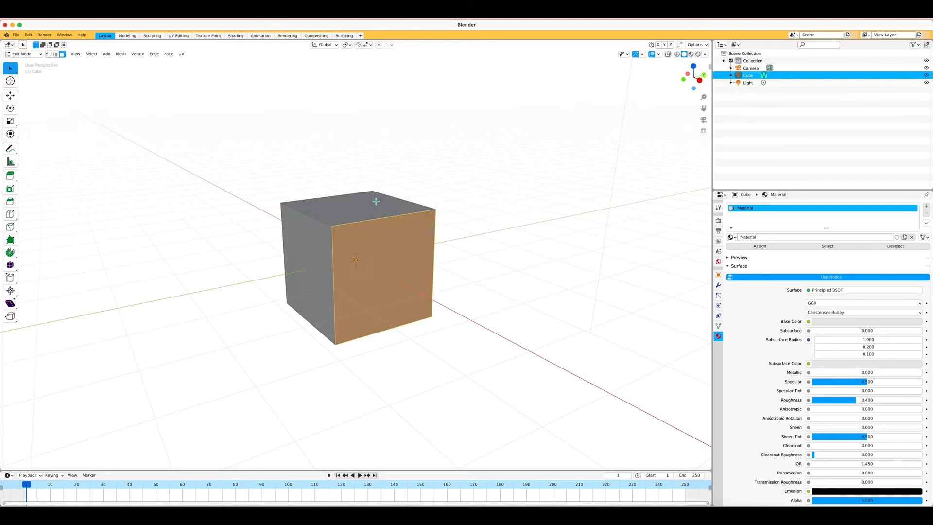
click(376, 208)
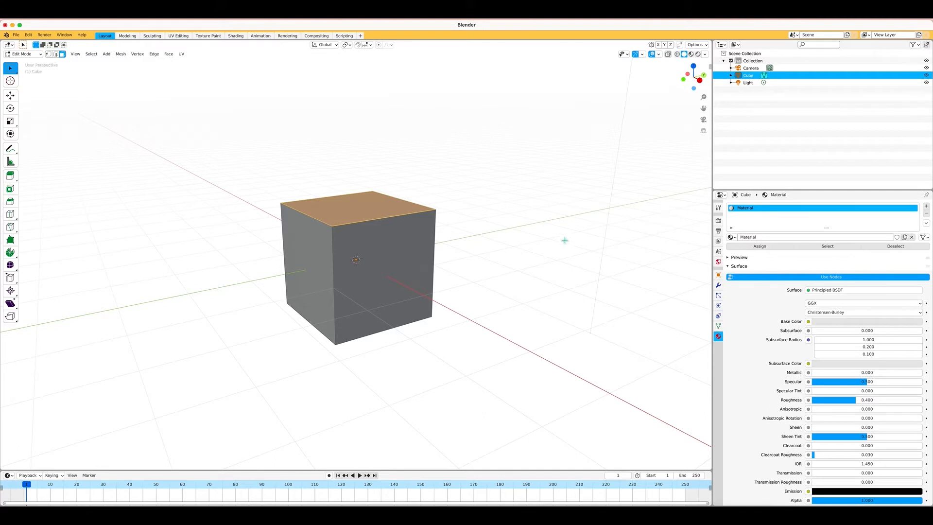
- Remove the cube's existing material slot in Object Mode, then return to Edit Mode
key(Tab)
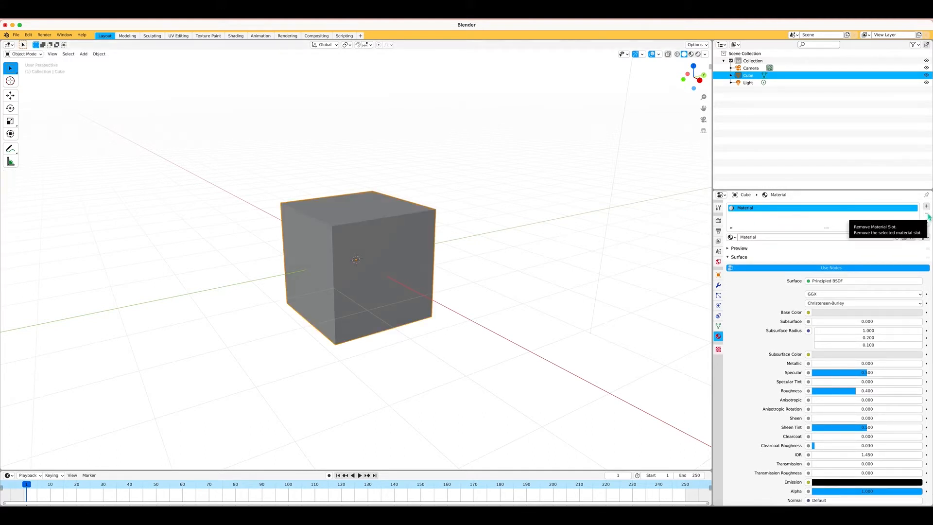
click(928, 214)
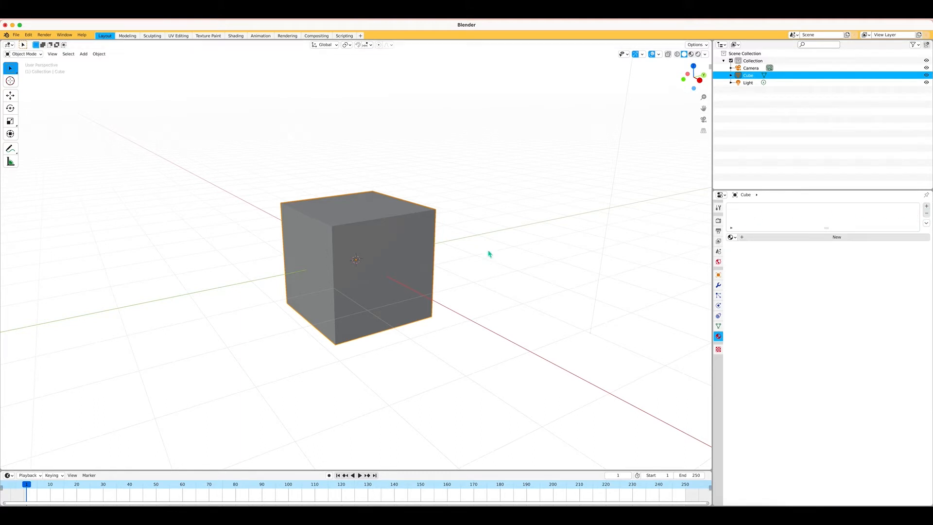
key(Tab)
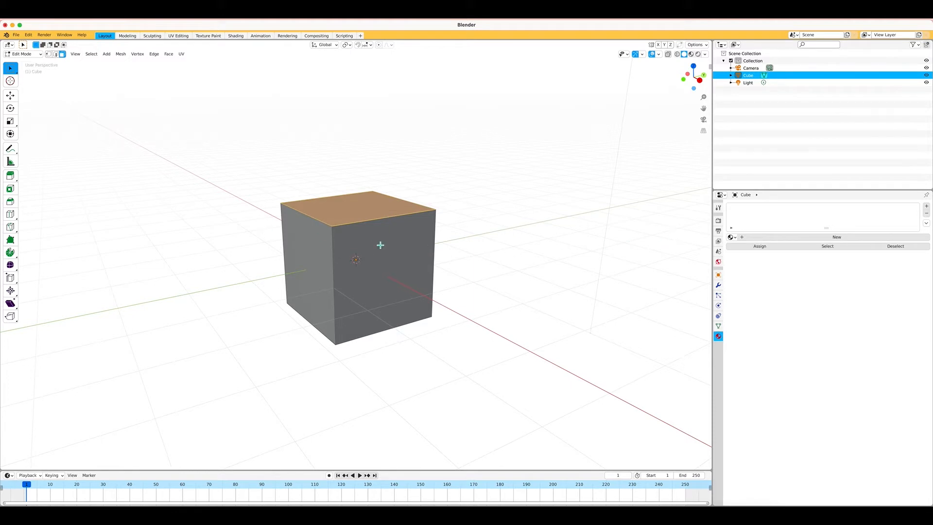
- Add a new material named Face 1 in a new slot and assign it to the cube's top face
click(438, 202)
click(353, 214)
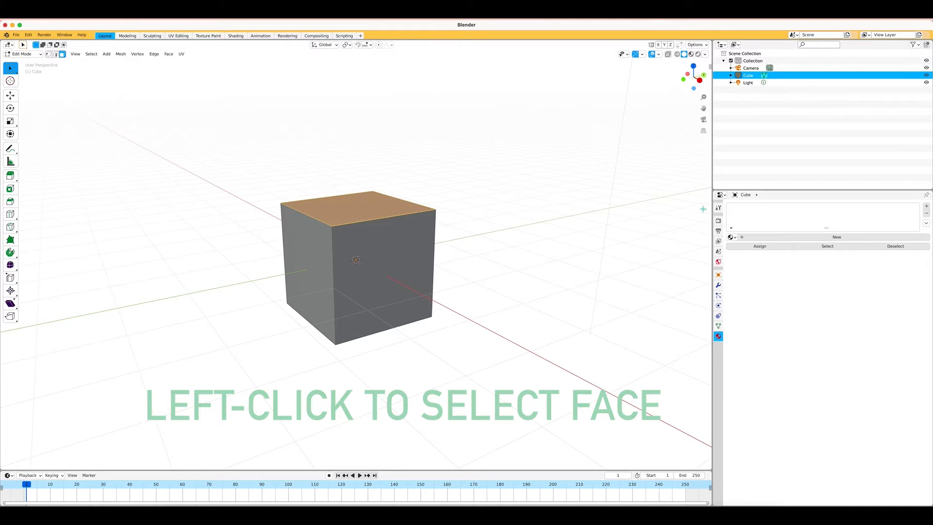
click(927, 209)
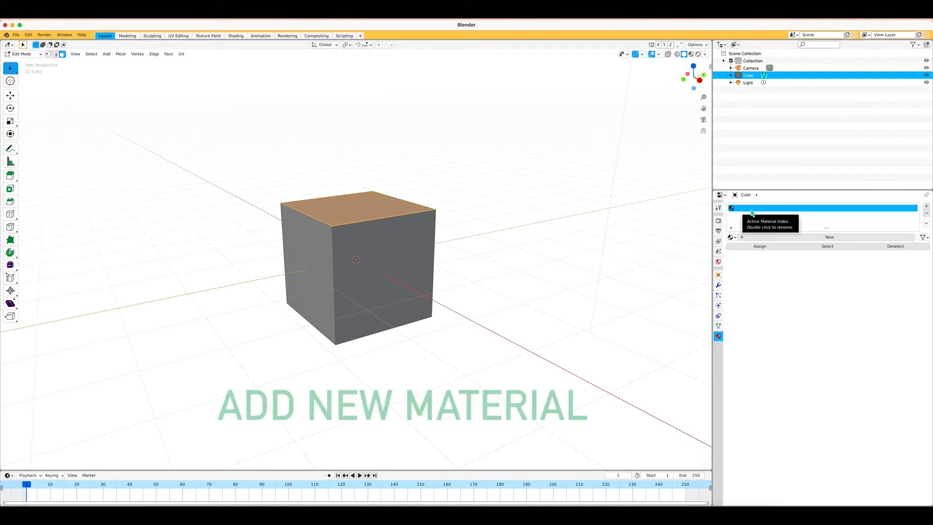
click(805, 238)
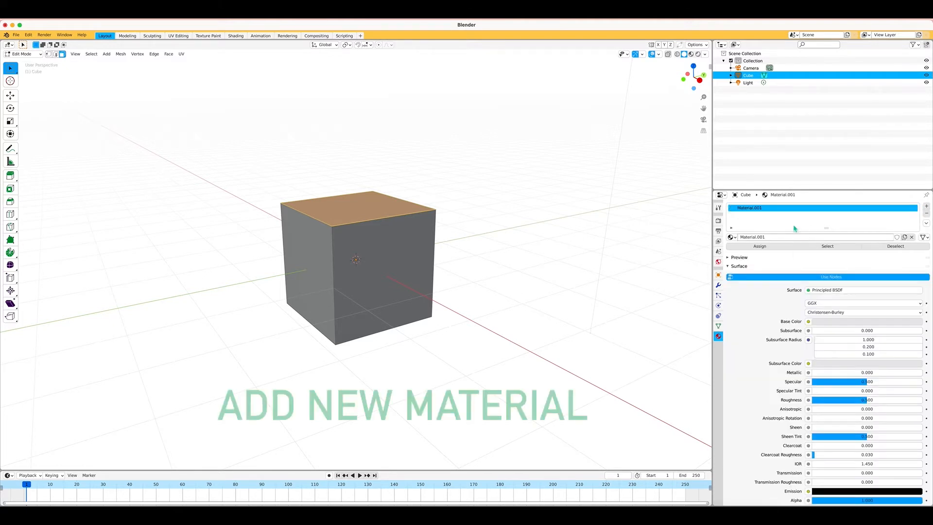
double_click(768, 210)
text(Face)
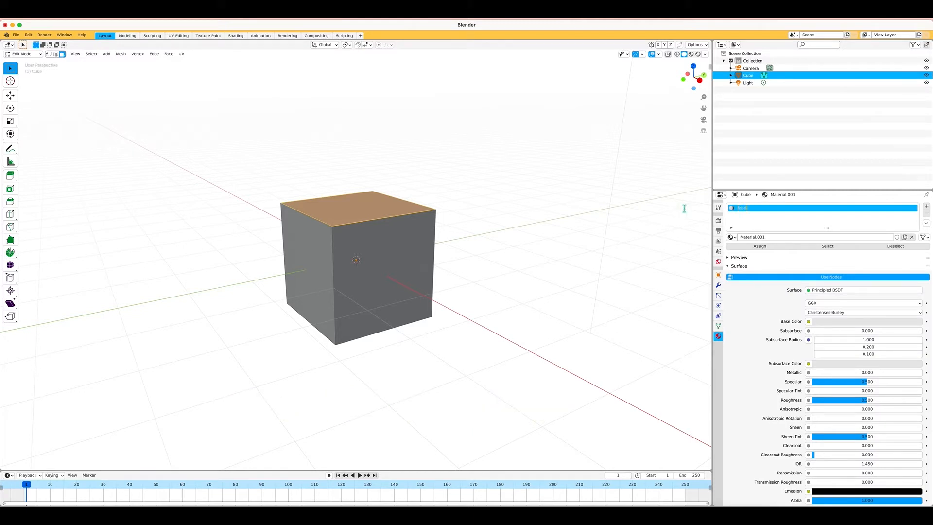
text( 1)
key(Return)
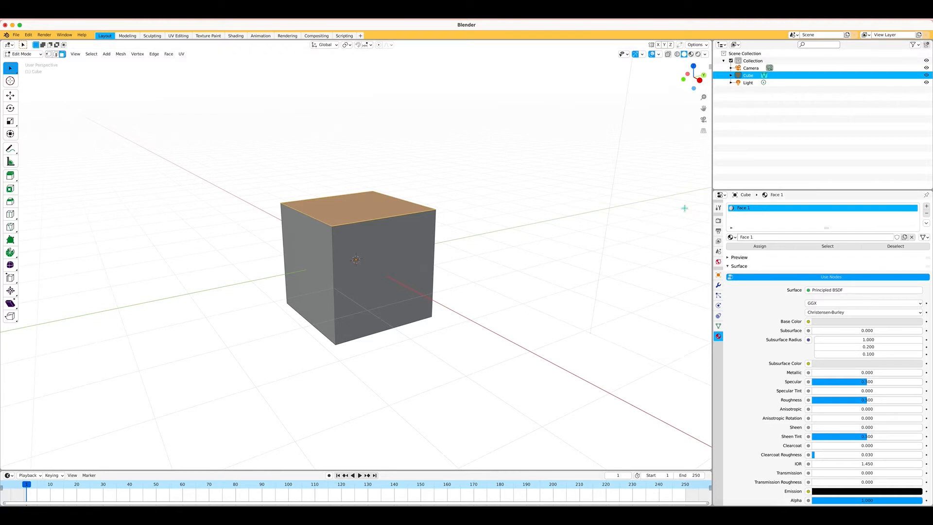
click(765, 246)
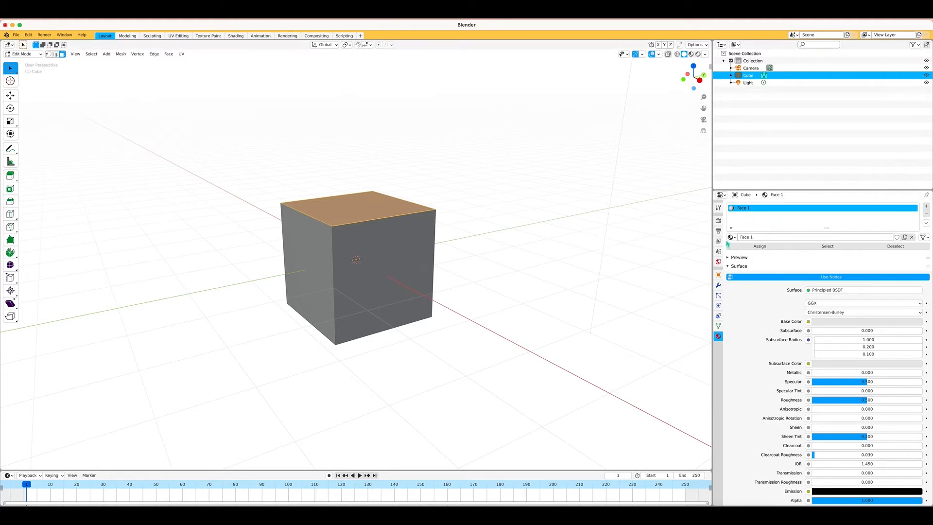
- Add a second slot with a new material named Face 2 for the cube's positive X side face
click(370, 259)
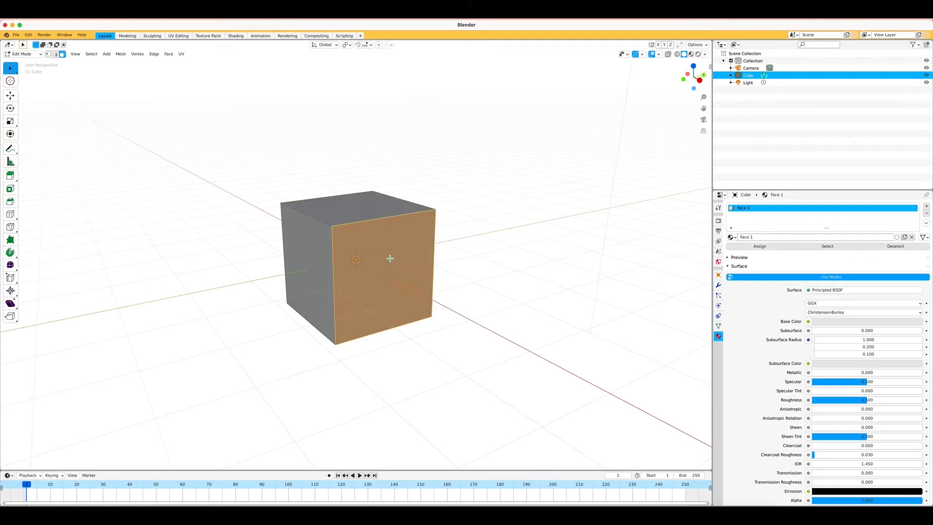
click(927, 207)
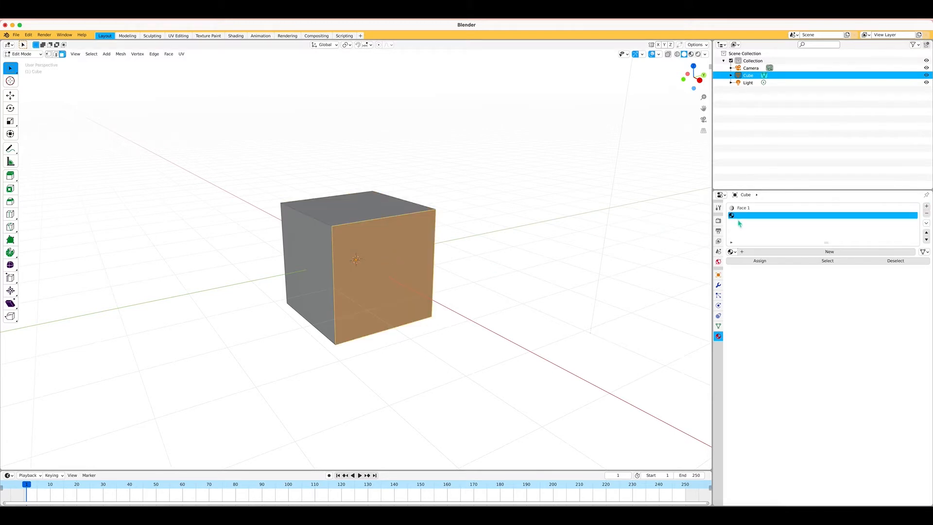
click(790, 251)
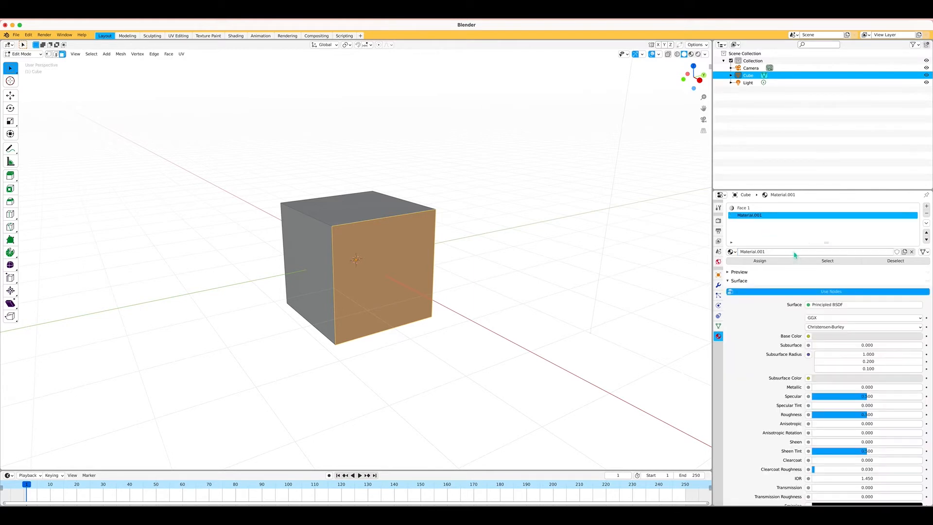
double_click(767, 215)
text(Face 2)
key(Return)
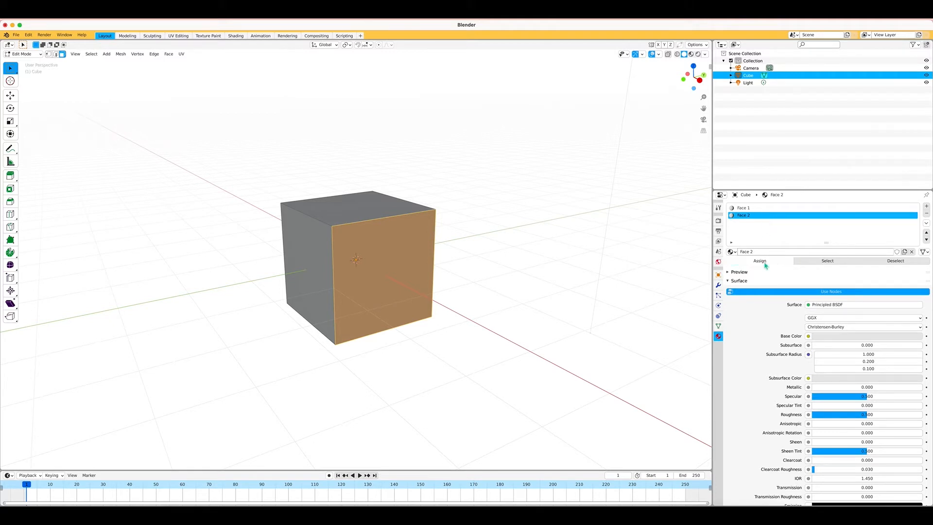
- Add a third slot with a new material named Face 3 and assign it to the cube's negative Y side face
click(322, 267)
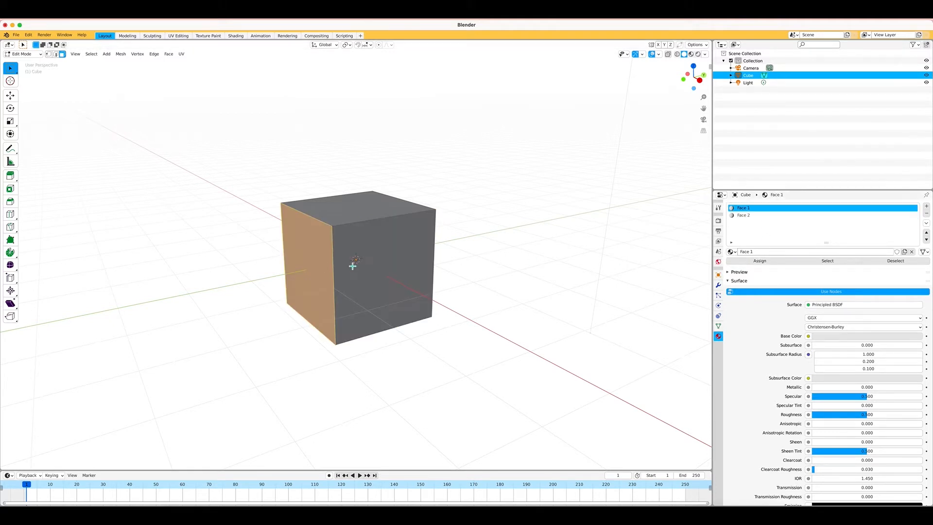
click(927, 207)
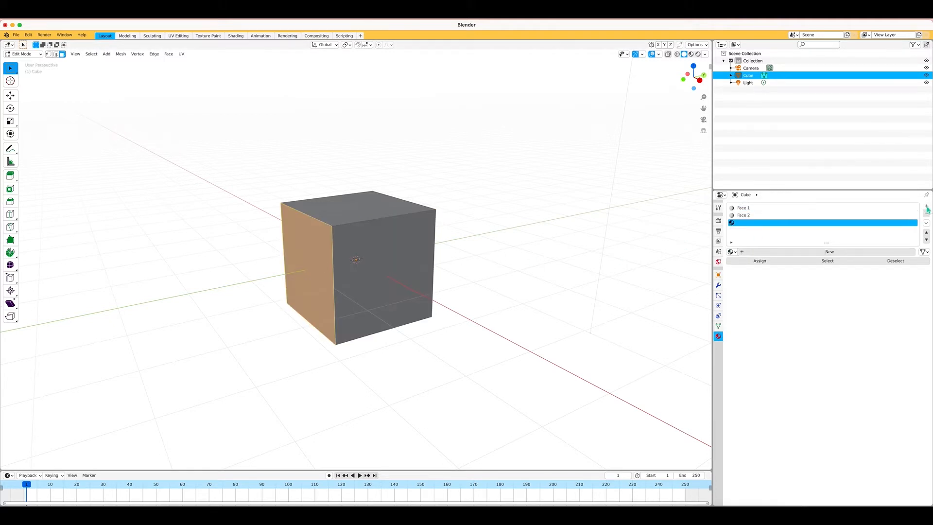
click(783, 252)
double_click(759, 223)
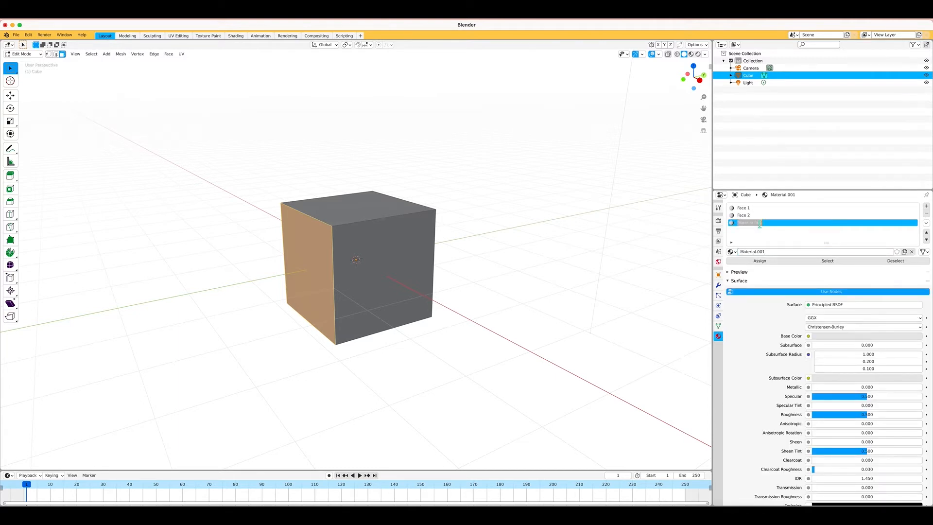
text(Face)
key(Return)
click(766, 263)
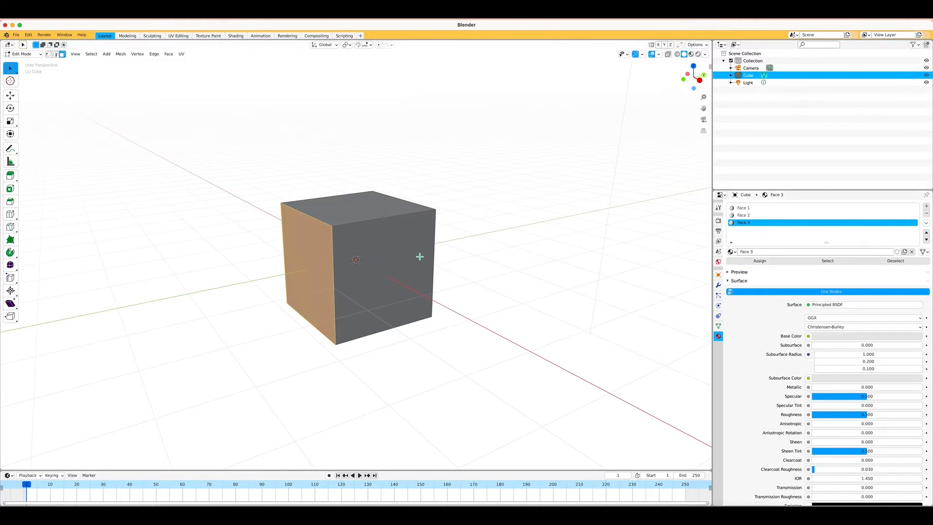
- Add a fourth slot with a new material named Face 4 for the cube's positive Y side face
scroll(416, 255, left, 10)
click(411, 250)
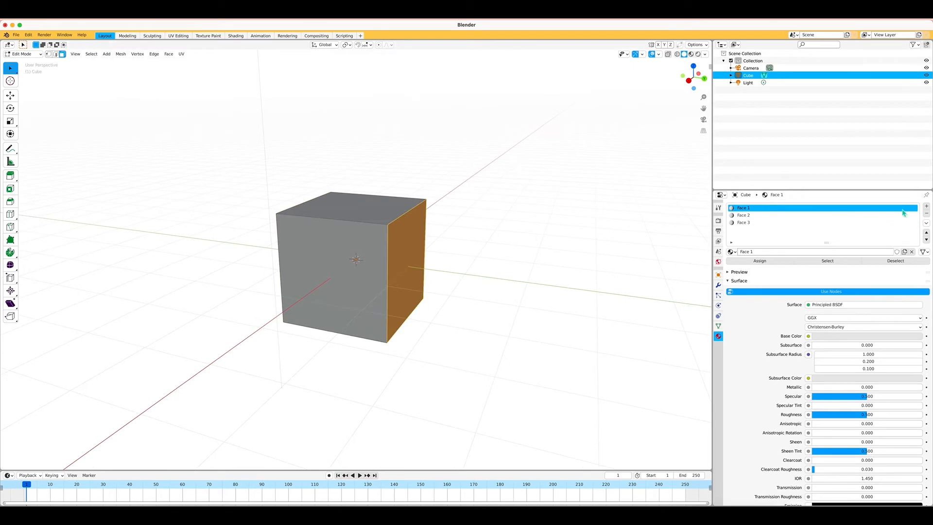
click(926, 206)
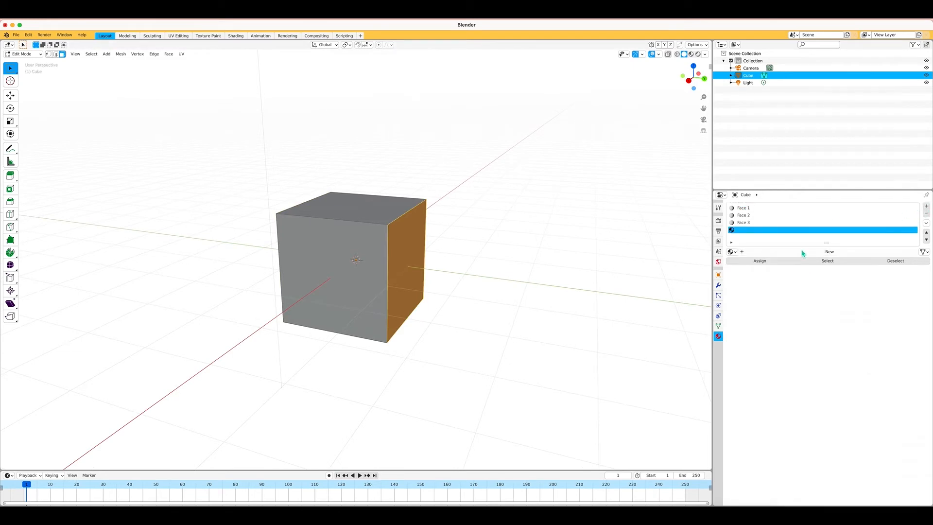
click(788, 251)
double_click(770, 231)
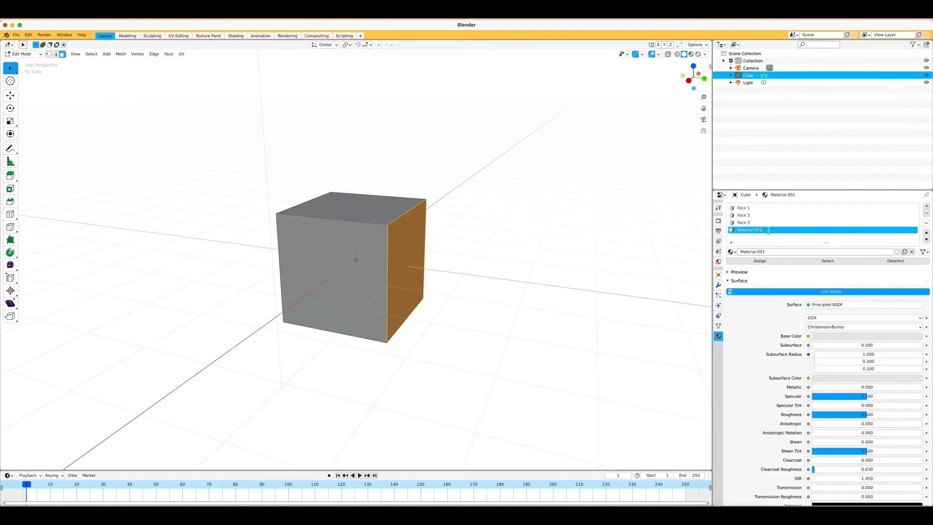
key(BackSpace)
text(Face 4)
key(Return)
- Add a fifth slot with a new material named Face 5 and assign it to the cube's negative X side face
middle_drag(410, 258, 381, 248)
click(387, 250)
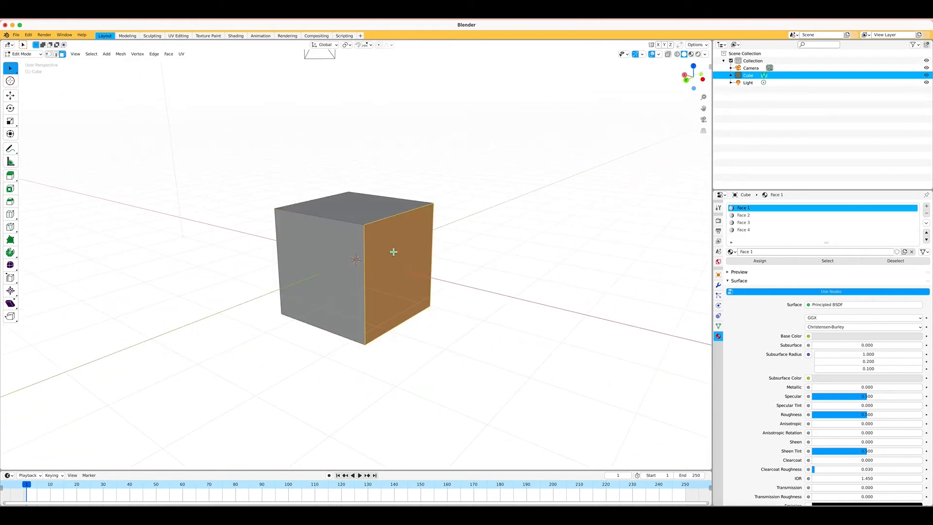
click(369, 206)
middle_drag(368, 206, 390, 250)
click(390, 250)
click(927, 206)
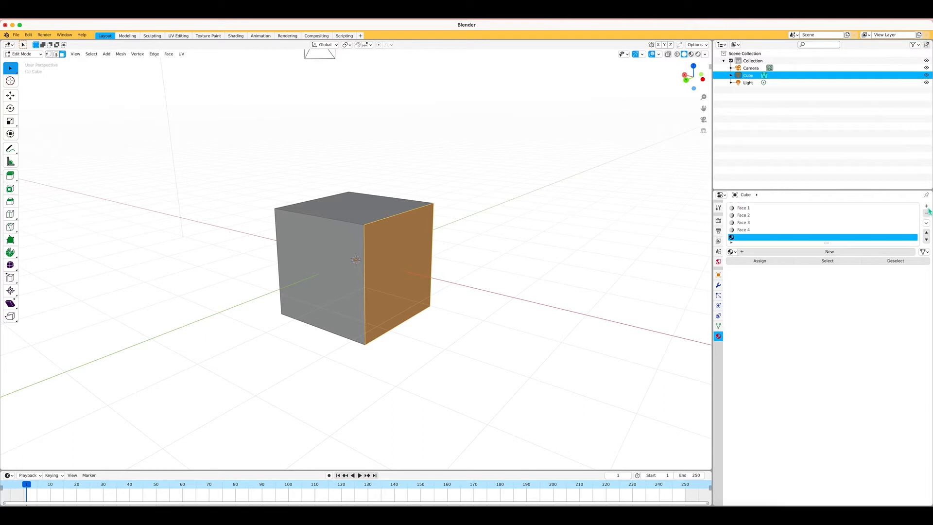
click(814, 253)
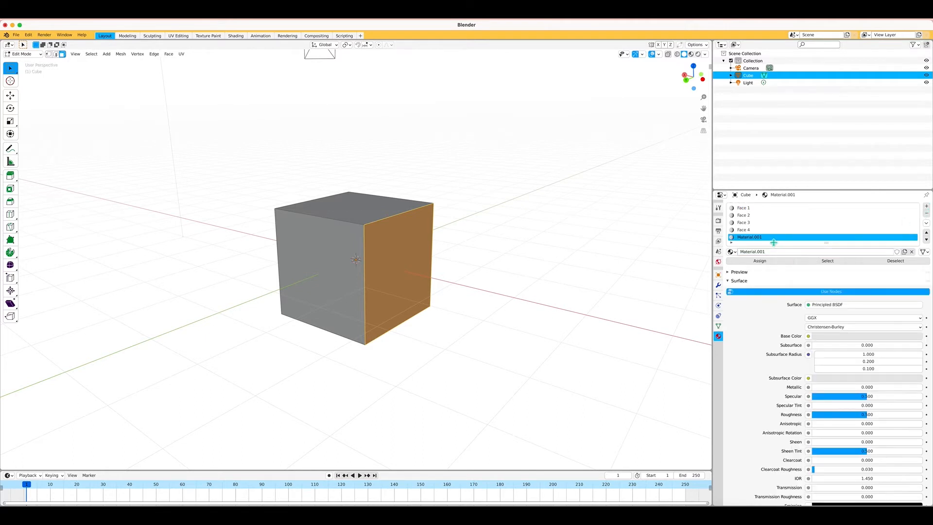
double_click(772, 238)
key(BackSpace)
key(Return)
click(778, 259)
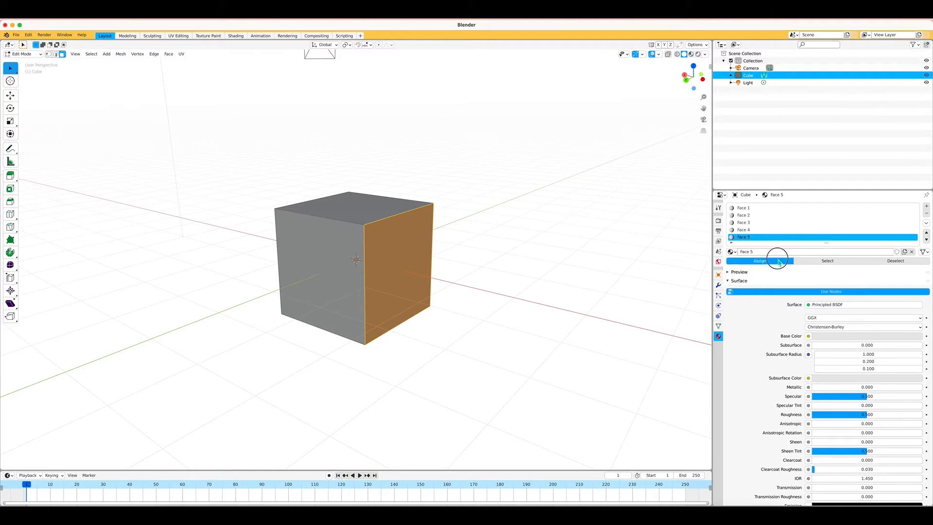
- Add a sixth slot with a new material named Face 6 for the cube's bottom face
scroll(442, 265, down, 10)
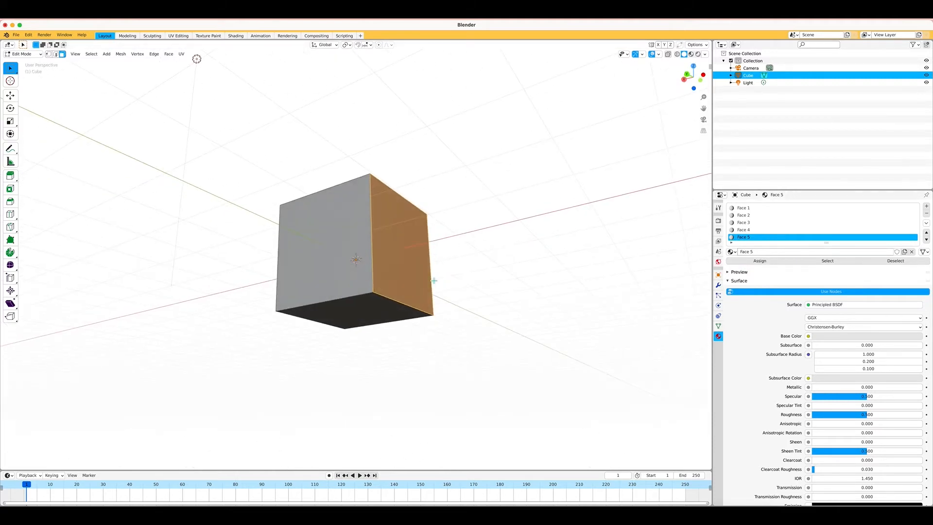
click(387, 315)
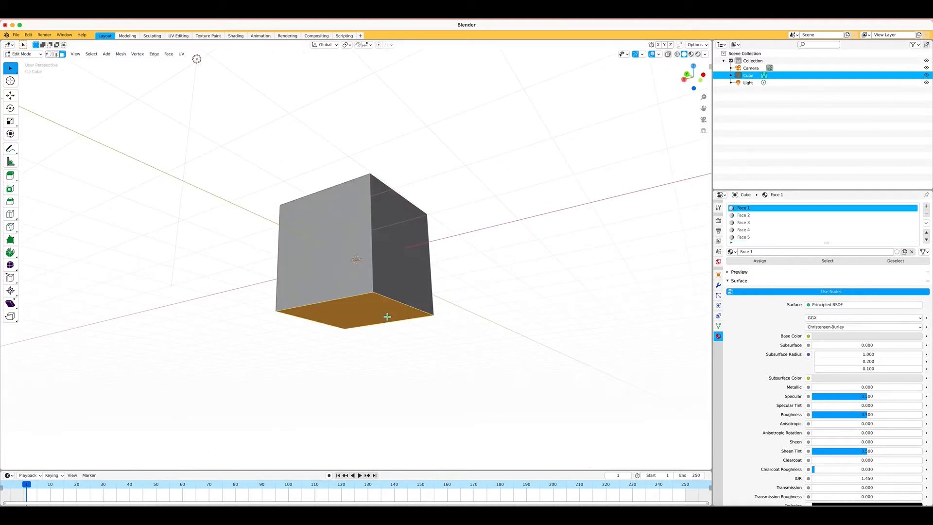
click(926, 206)
click(829, 251)
double_click(767, 238)
text(Face 6)
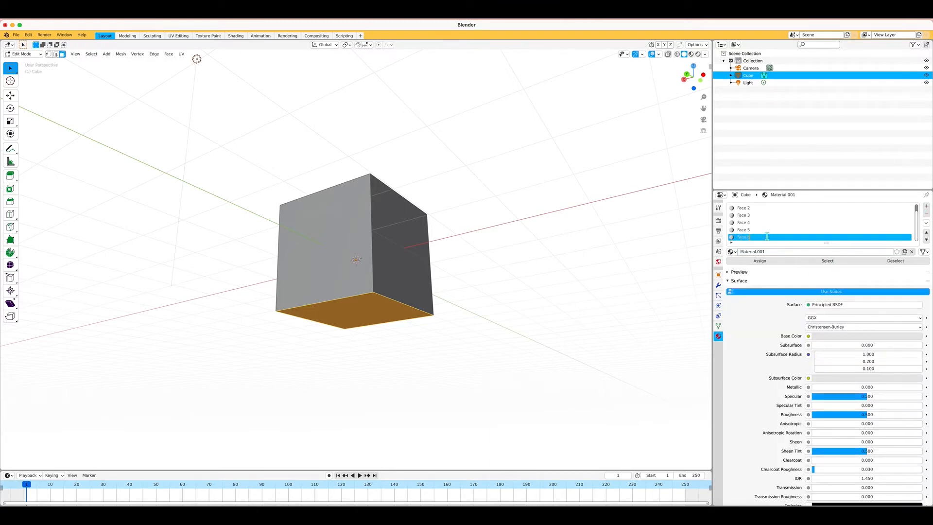
key(Return)
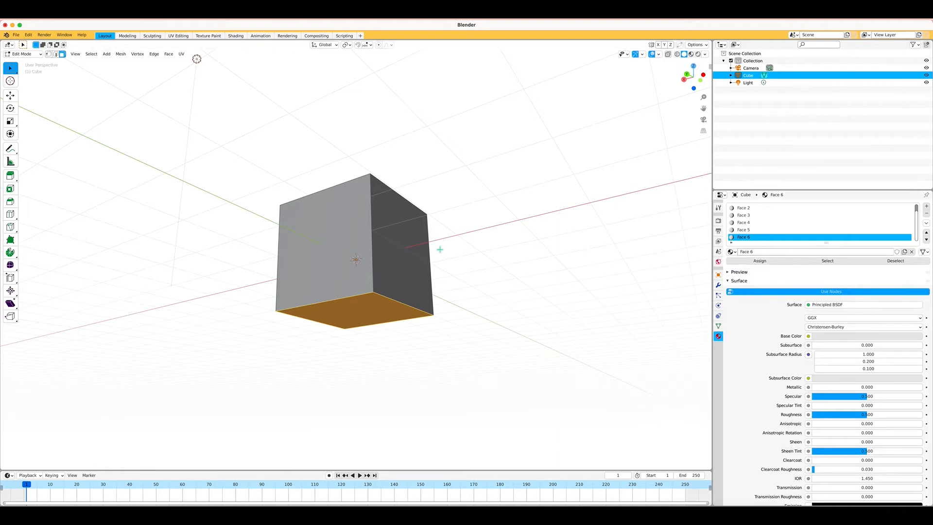
- Select the cube's top and side faces one at a time to check which material each one carries
scroll(440, 250, up, 10)
click(369, 224)
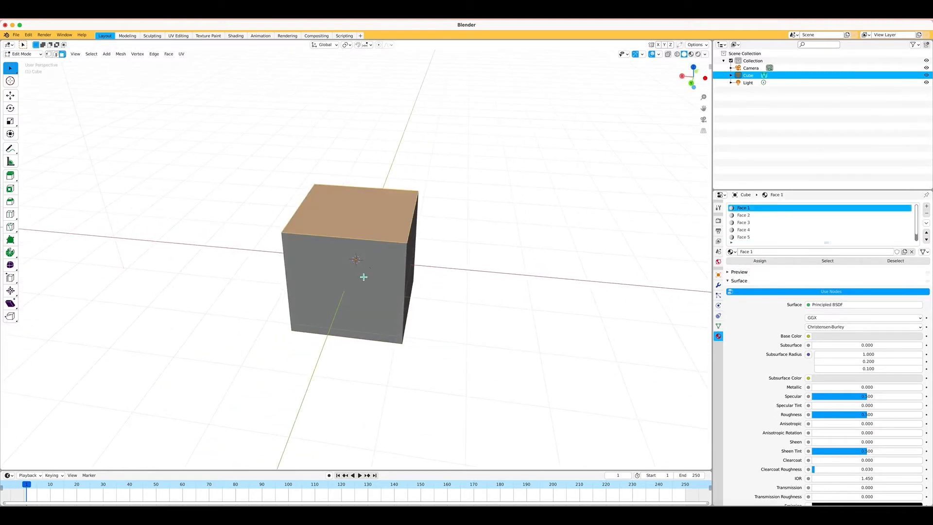
click(366, 275)
middle_drag(428, 274, 408, 259)
click(408, 260)
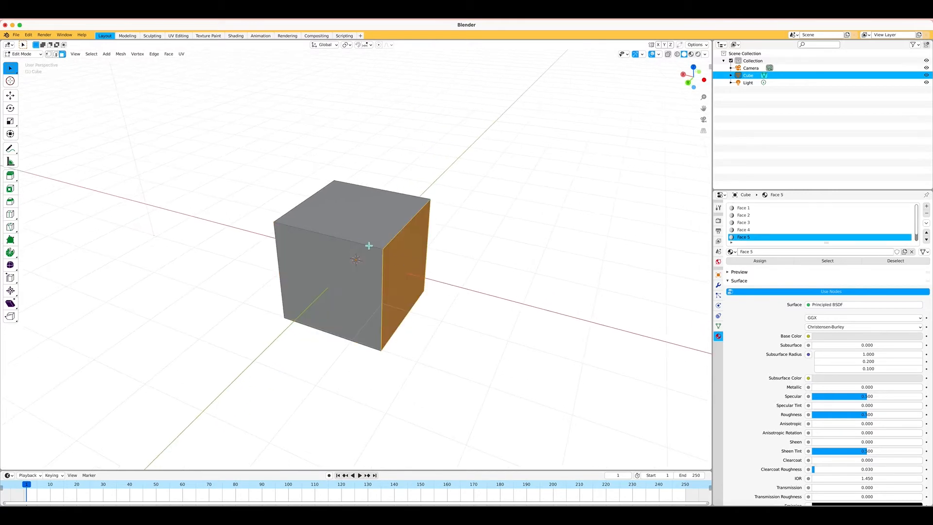
click(348, 242)
click(347, 256)
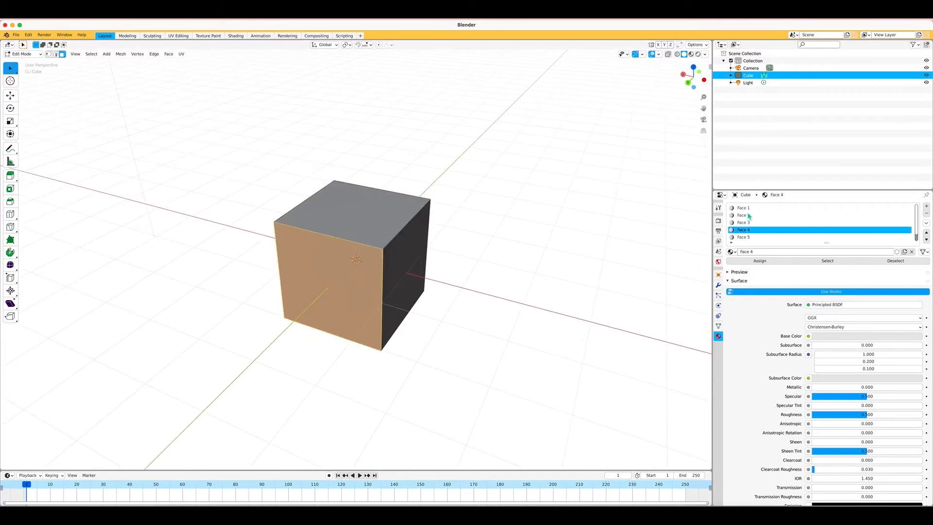
middle_drag(386, 260, 400, 258)
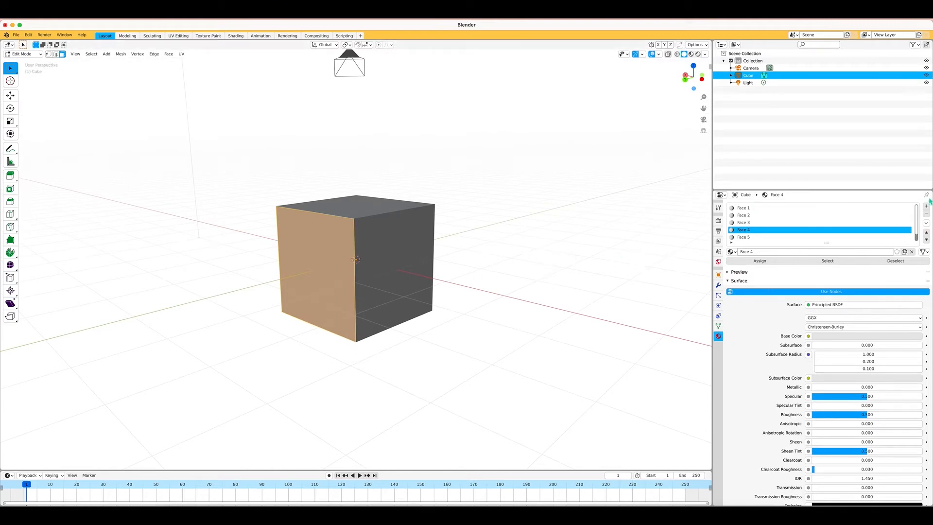
- Split the Properties editor horizontally and change the lower area to the UV Editor
drag(931, 192, 931, 191)
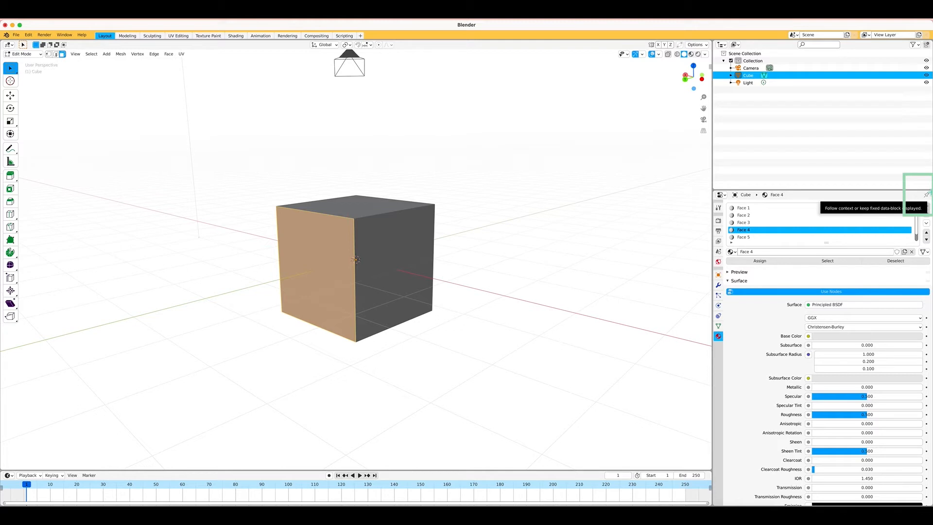
drag(930, 194, 922, 346)
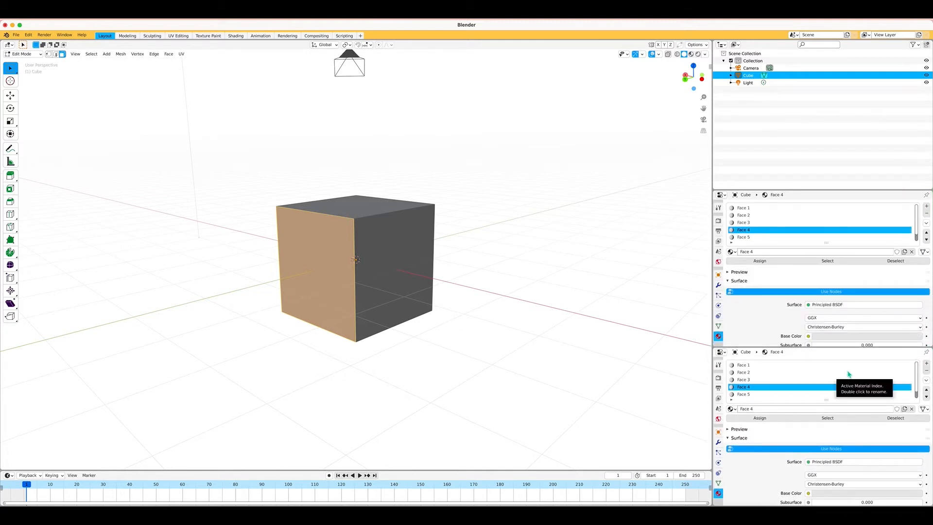
click(721, 352)
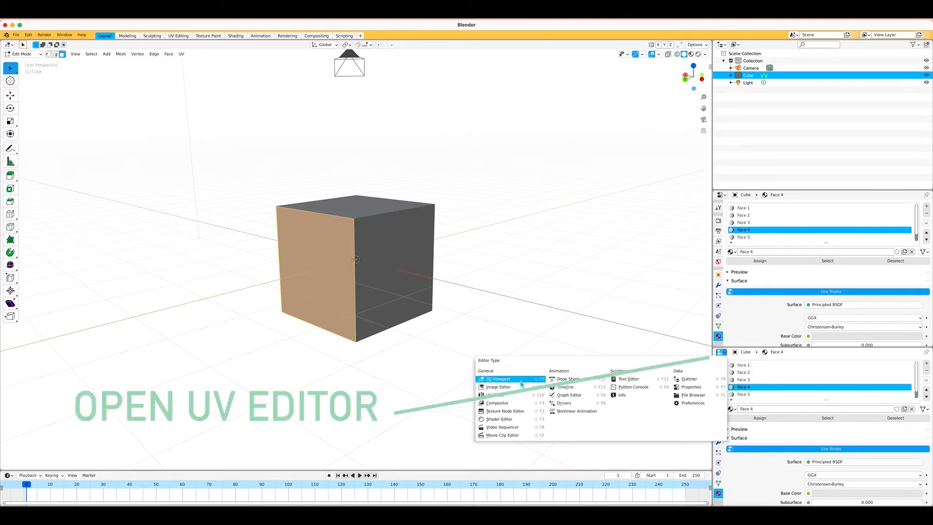
click(514, 395)
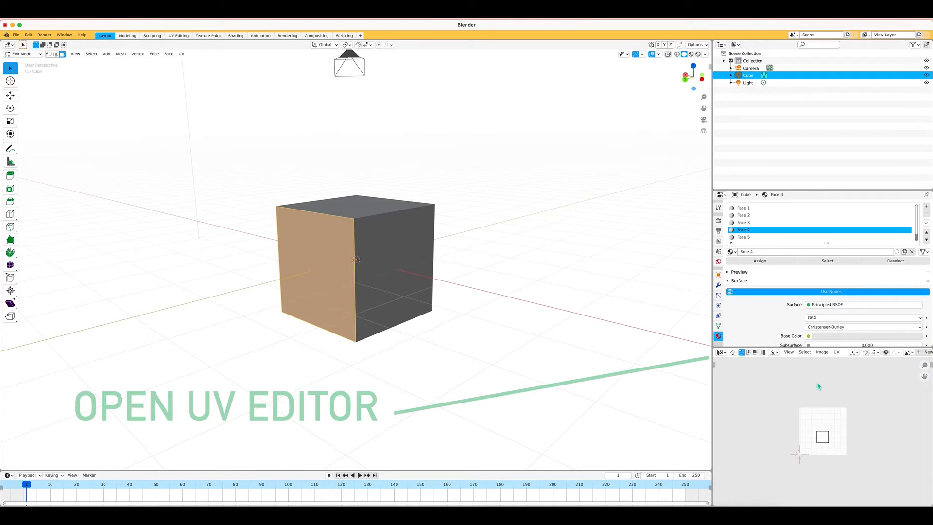
- Enlarge the UV Editor area upwards and fit the UV grid in it
scroll(826, 393, up, 5)
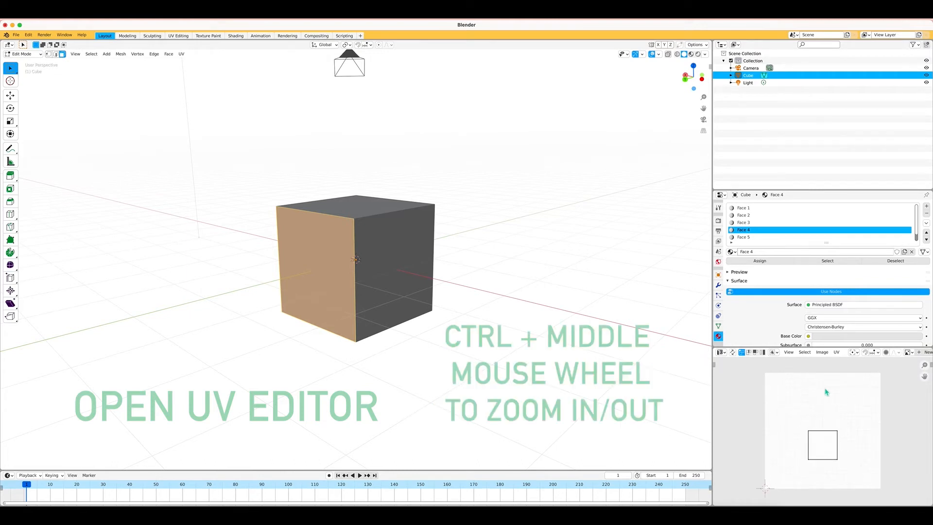
ctrl+scroll(826, 392, up, 1)
ctrl+scroll(825, 392, down, 2)
ctrl+scroll(826, 392, up, 1)
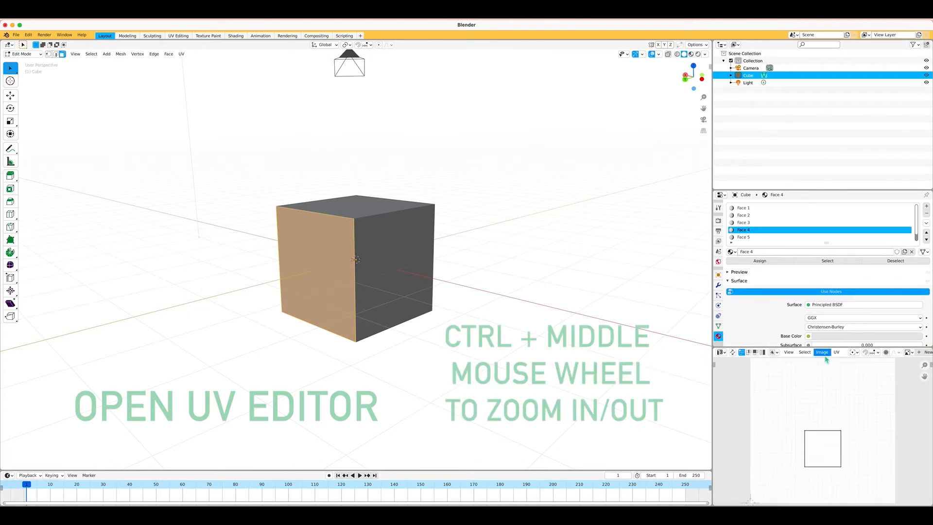
drag(826, 348, 825, 281)
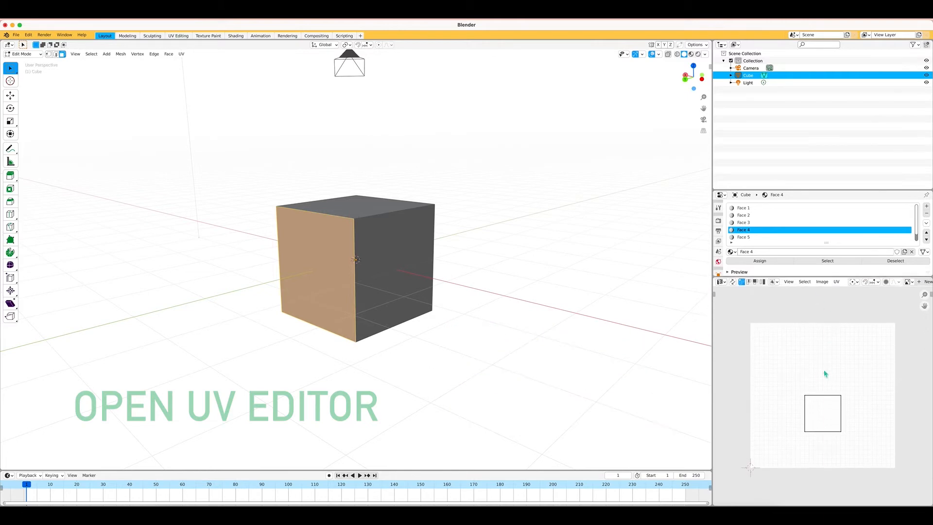
scroll(825, 375, up, 1)
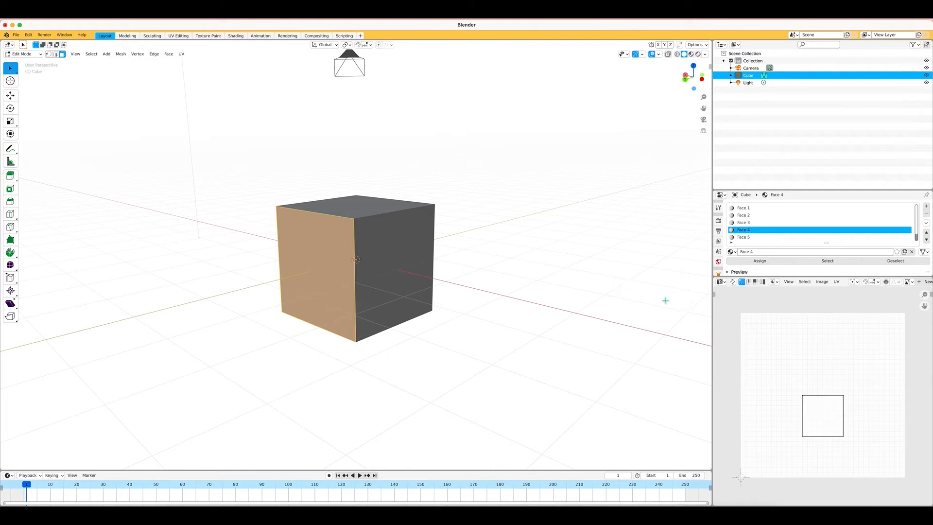
- Select single faces and then the whole cube to examine their layout in the UV Editor
click(406, 234)
click(366, 212)
click(325, 252)
key(a)
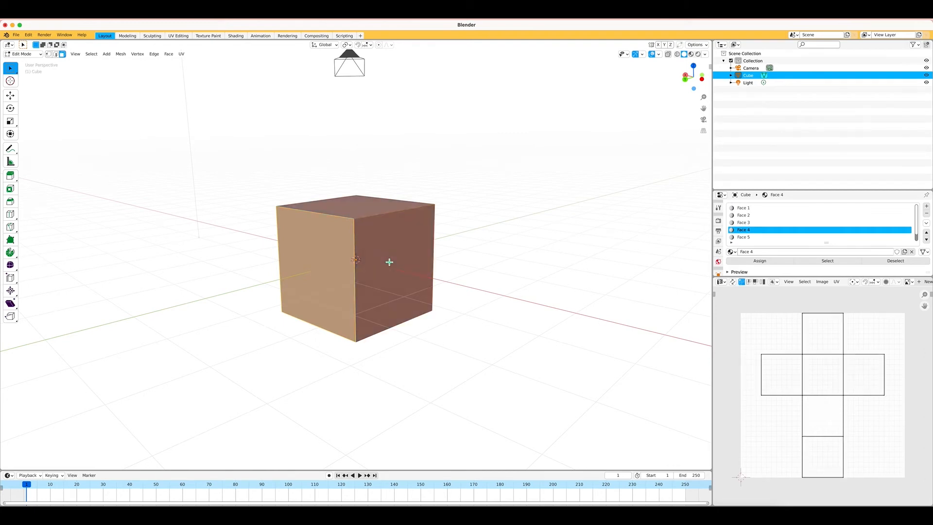
scroll(390, 262, up, 5)
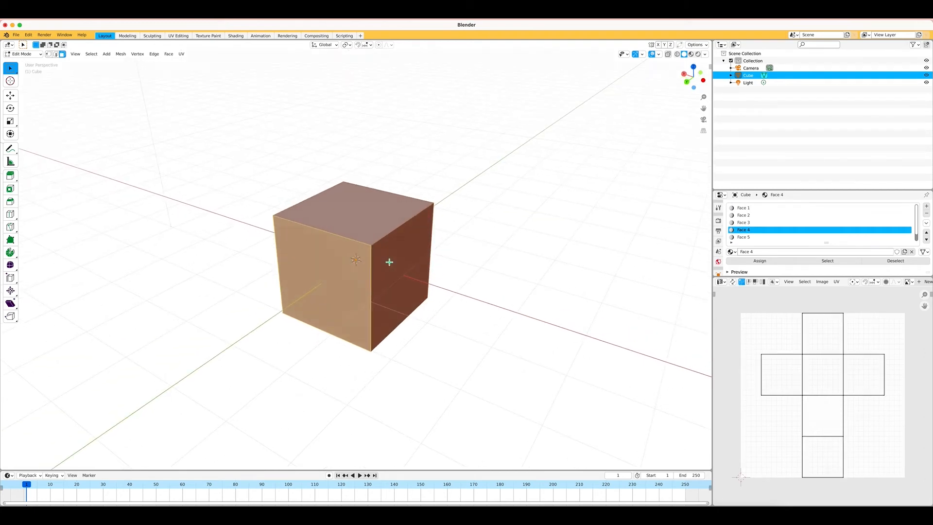
scroll(389, 262, up, 3)
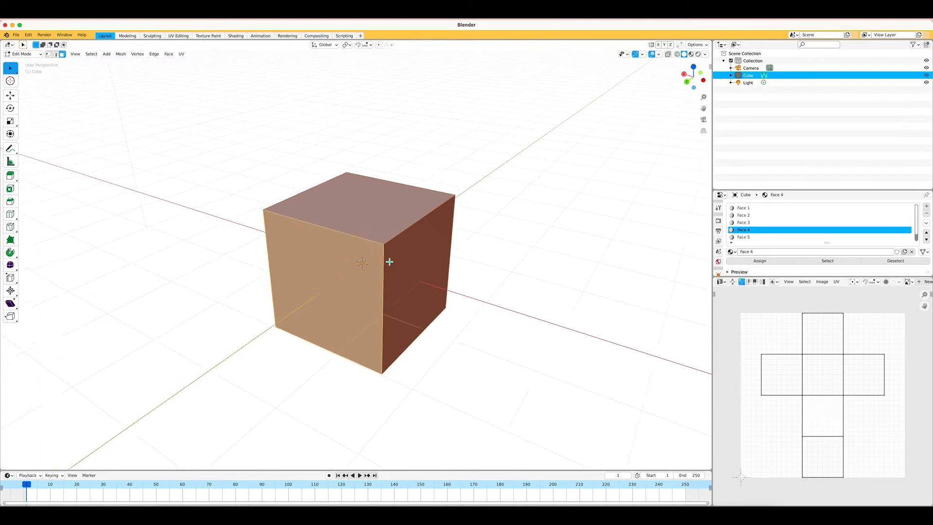
scroll(389, 262, right, 5)
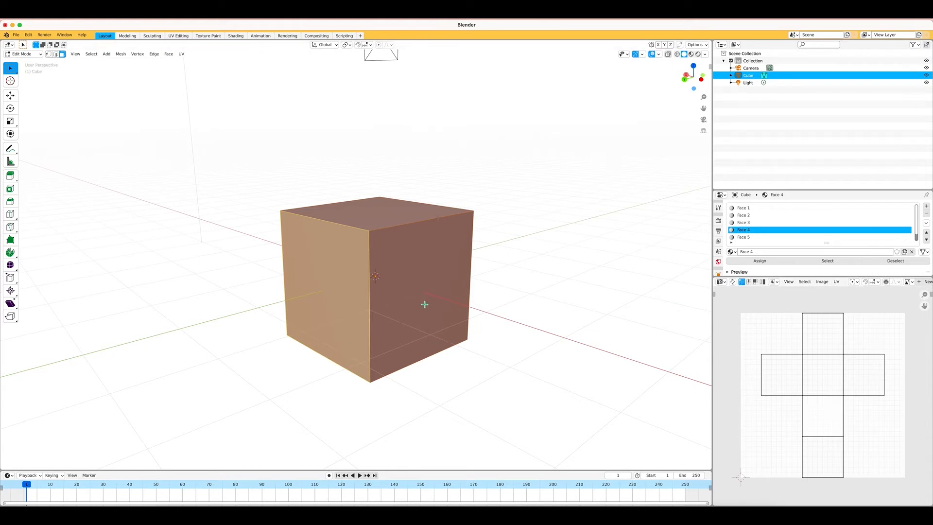
- Deselect the whole cube and switch to edge select mode, trying it on two upper edges
key(alt+a)
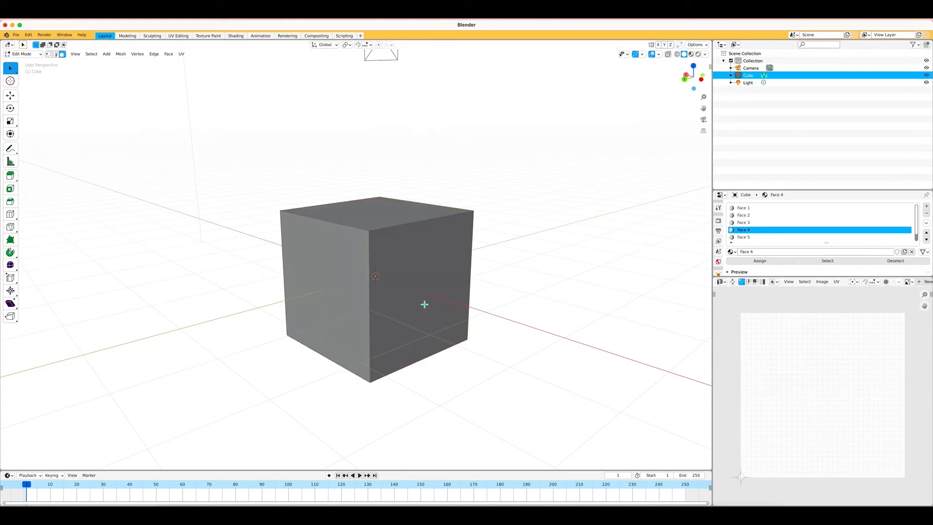
scroll(359, 262, up, 3)
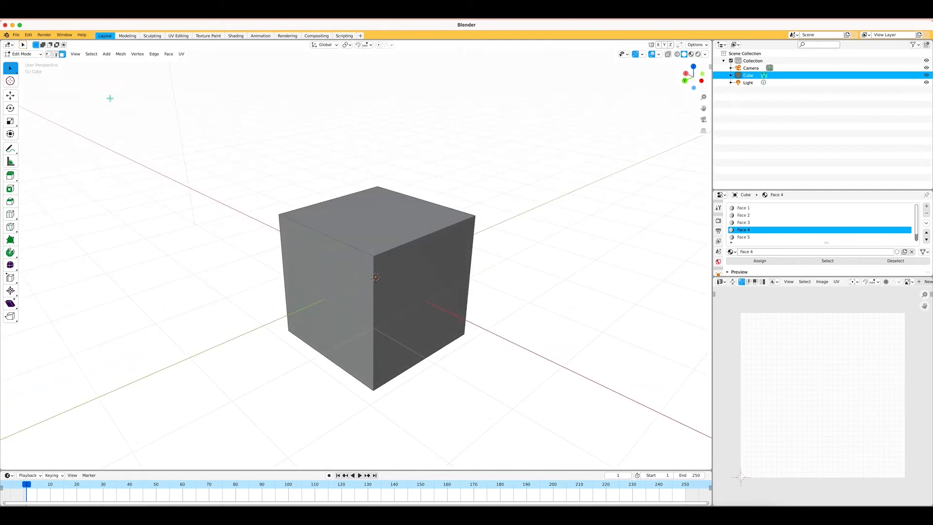
click(56, 54)
click(348, 245)
click(426, 247)
scroll(382, 252, up, 3)
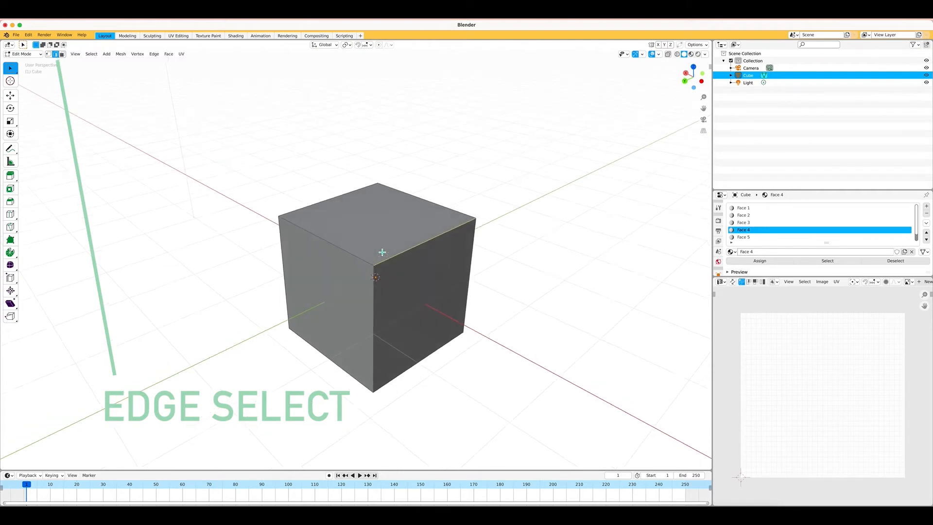
- Mark the top face's edges on the positive Y, negative X and negative Y sides as seams
click(321, 246)
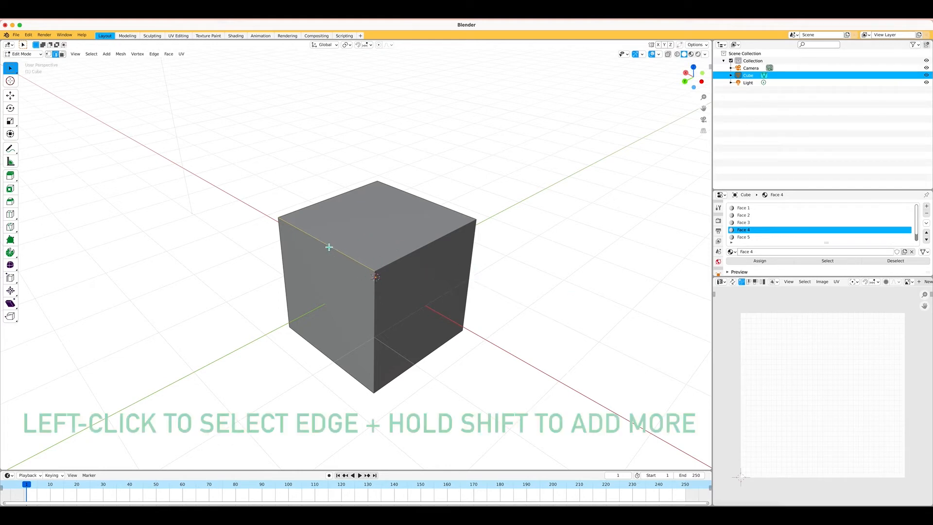
shift+click(419, 254)
shift+click(445, 210)
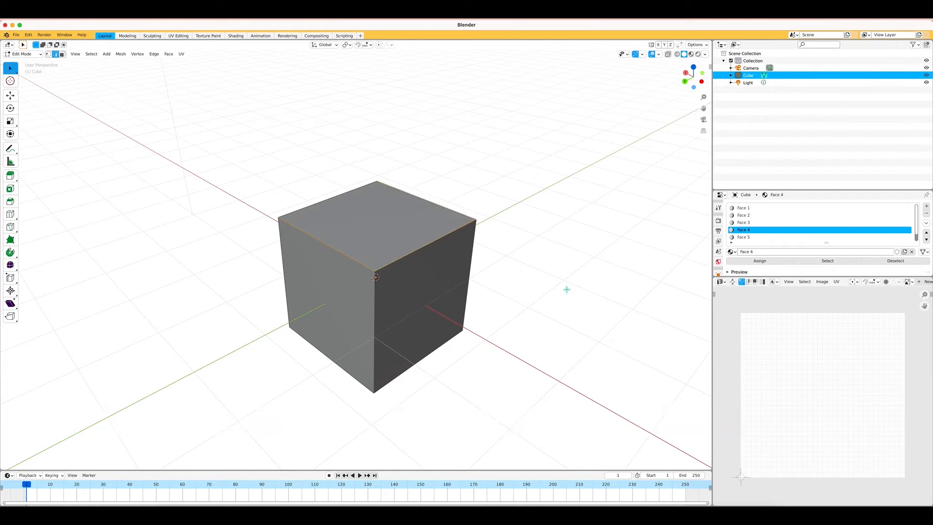
right_click(411, 237)
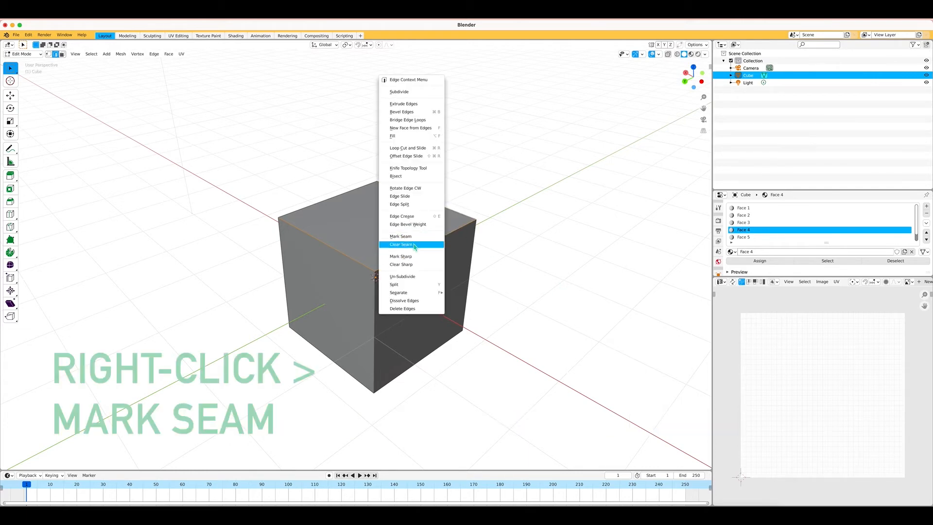
click(412, 237)
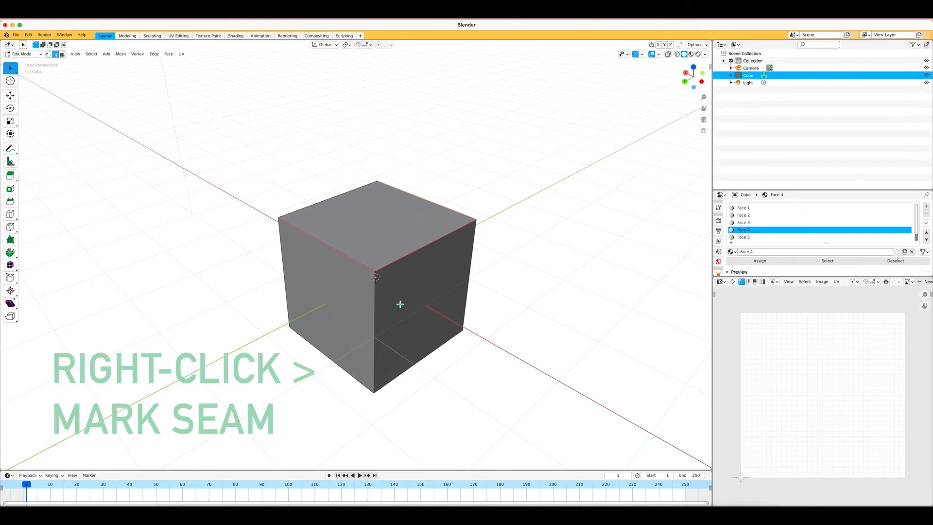
- Mark the vertical edge between the Face 4 and Face 5 sides of the cube as a seam
scroll(400, 302, up, 2)
scroll(400, 302, down, 2)
scroll(400, 303, down, 3)
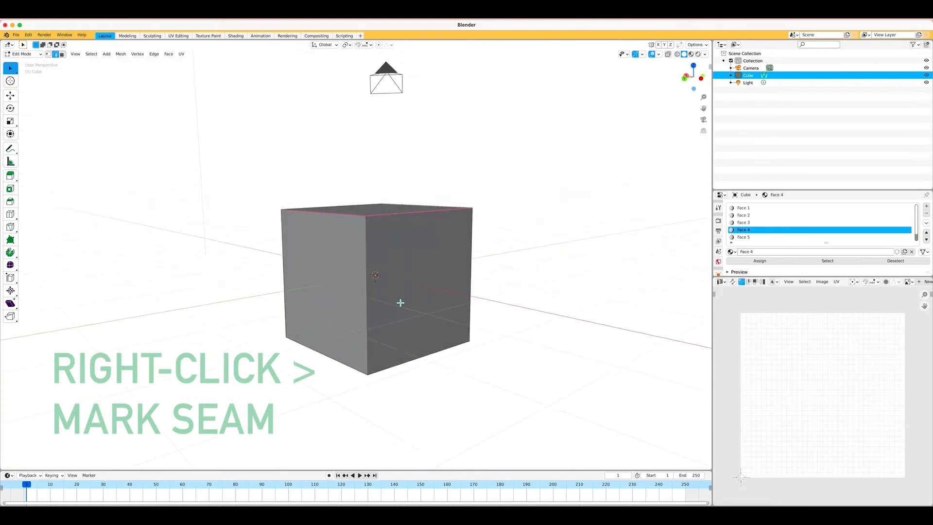
scroll(400, 303, up, 5)
scroll(382, 296, down, 5)
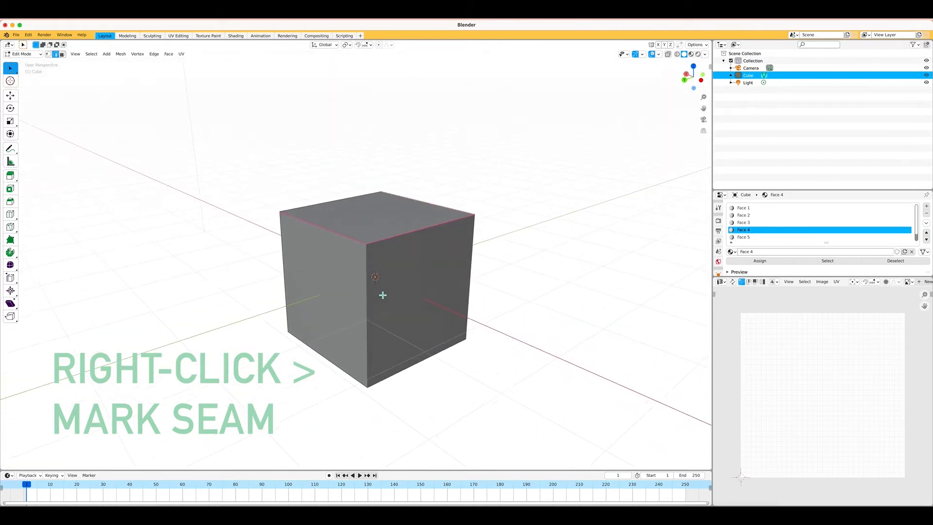
click(365, 289)
right_click(382, 299)
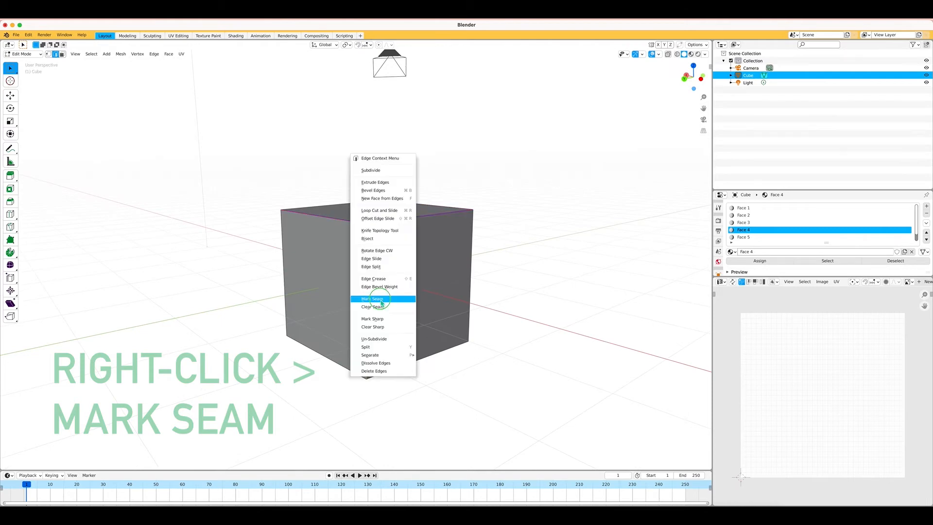
click(387, 300)
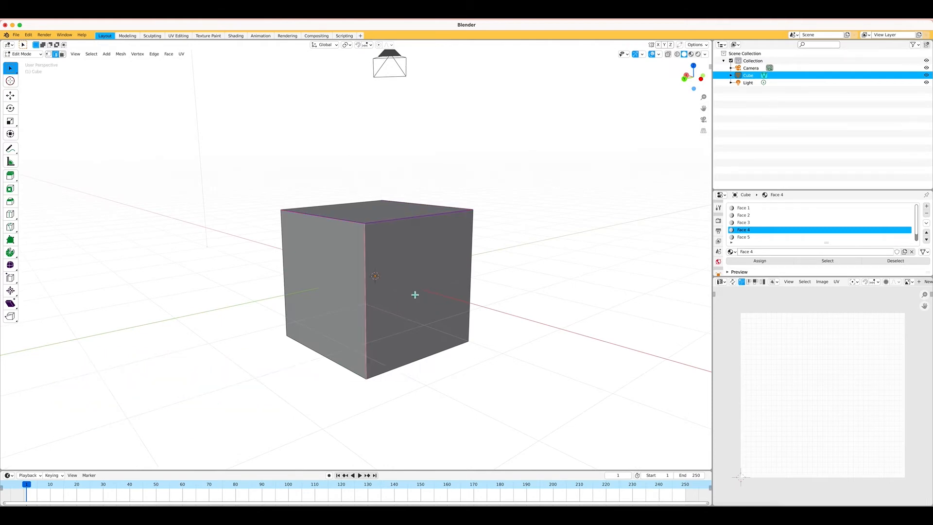
- Mark the two bottom edges below the Face 4 and Face 5 sides of the cube as seams
scroll(413, 305, down, 10)
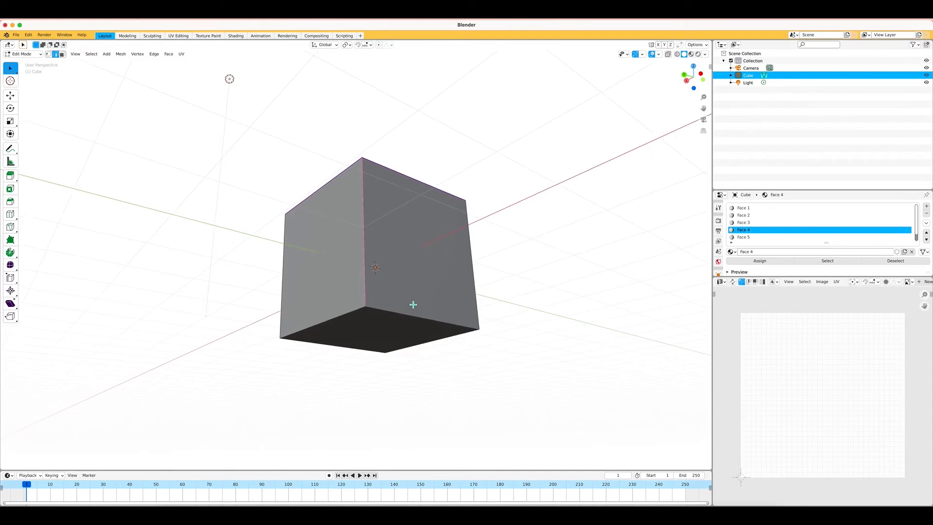
click(344, 289)
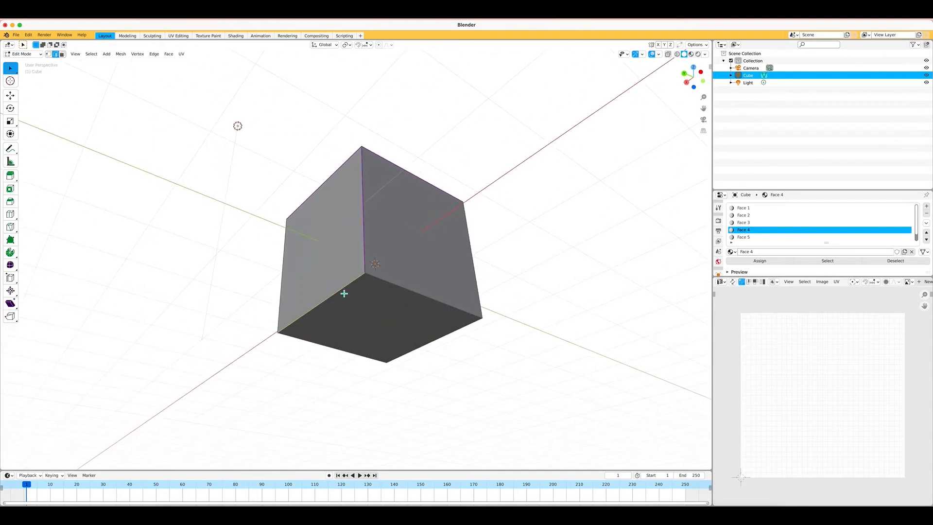
shift+click(411, 292)
right_click(437, 298)
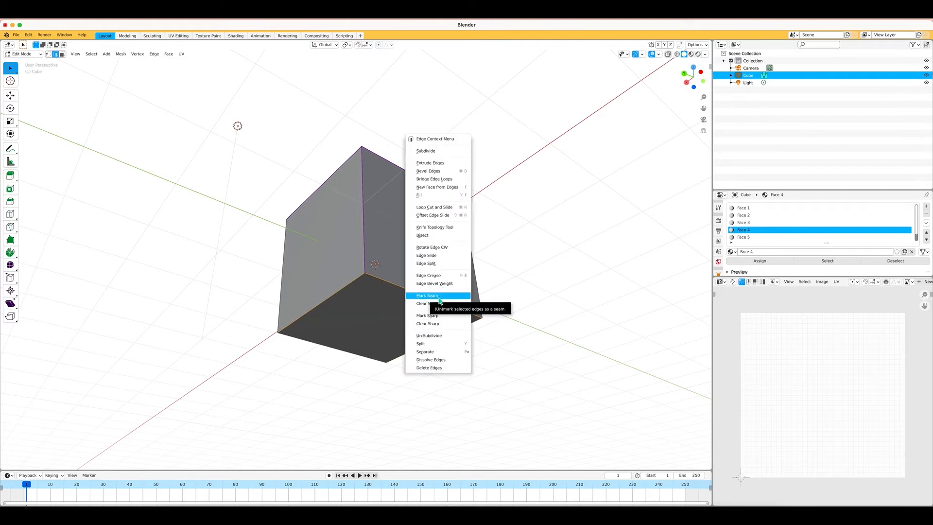
click(439, 299)
scroll(432, 281, up, 10)
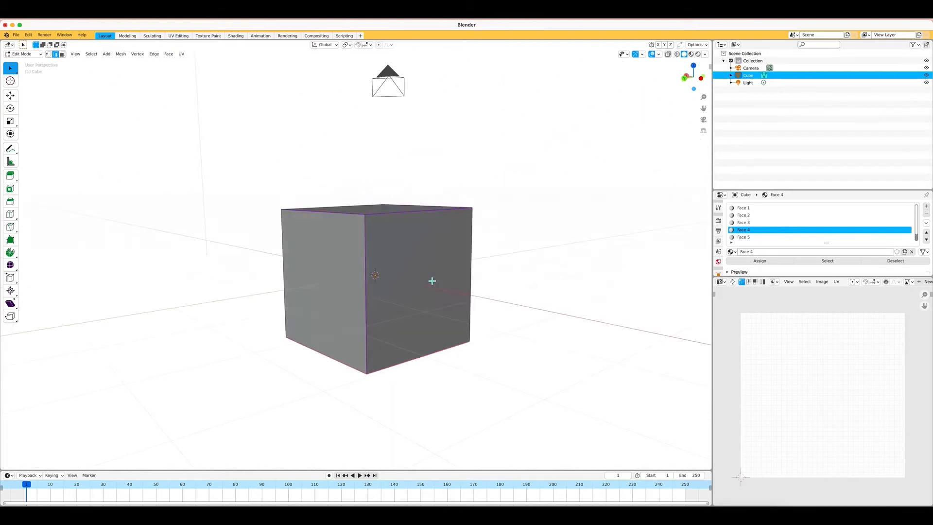
- Select the whole cube so its UV layout is shown and switch the UV Editor to island selection mode
scroll(432, 281, up, 5)
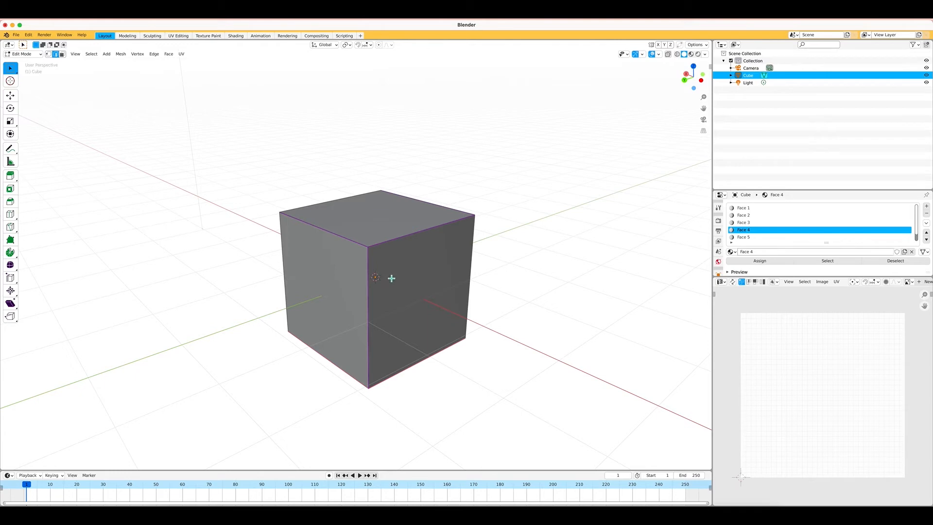
key(a)
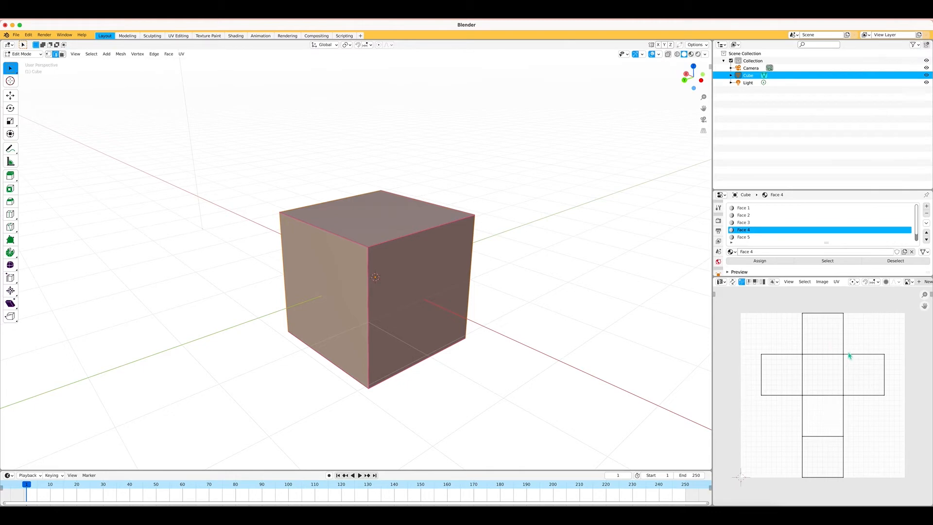
click(763, 282)
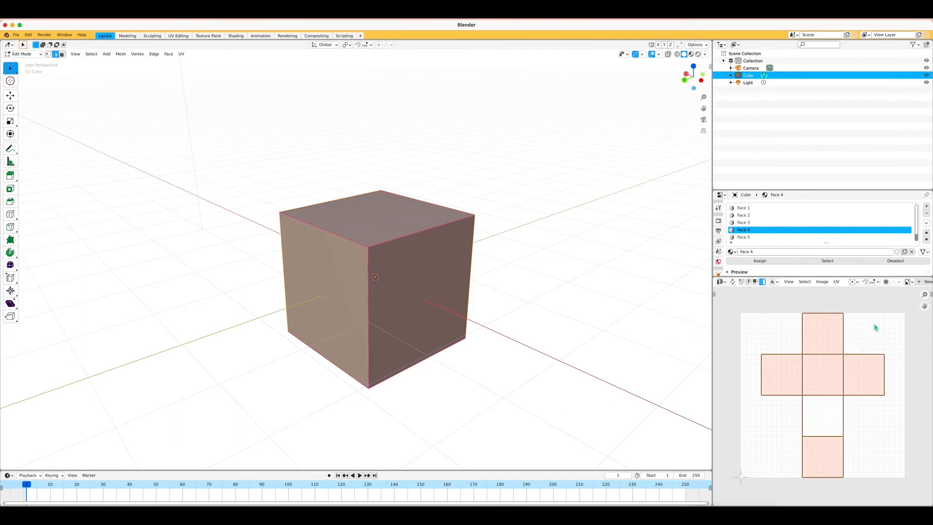
- Scale the cube's UV layout down slightly to leave a small margin inside the UV square
key(s)
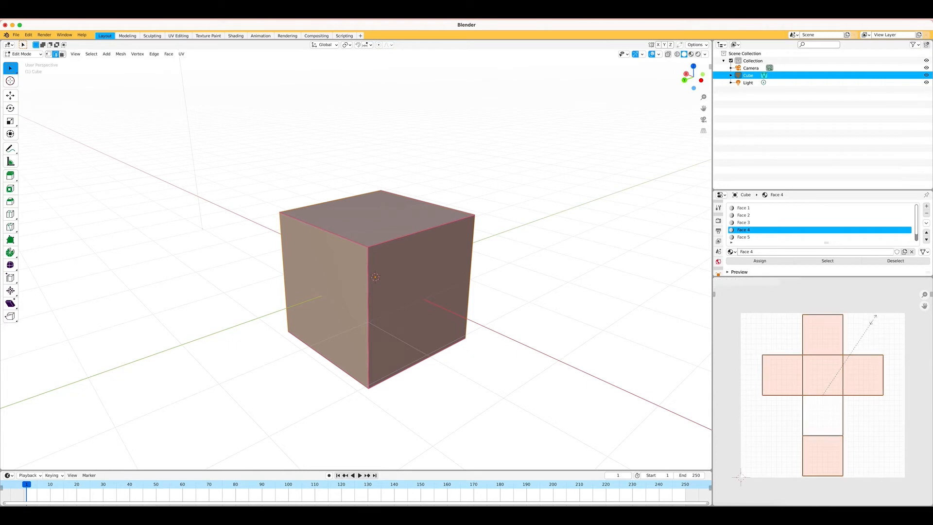
click(795, 352)
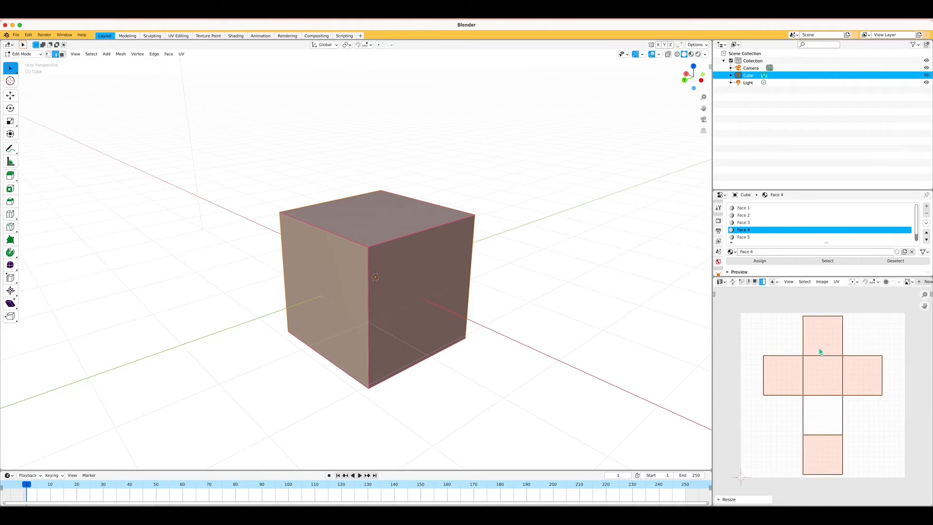
key(g)
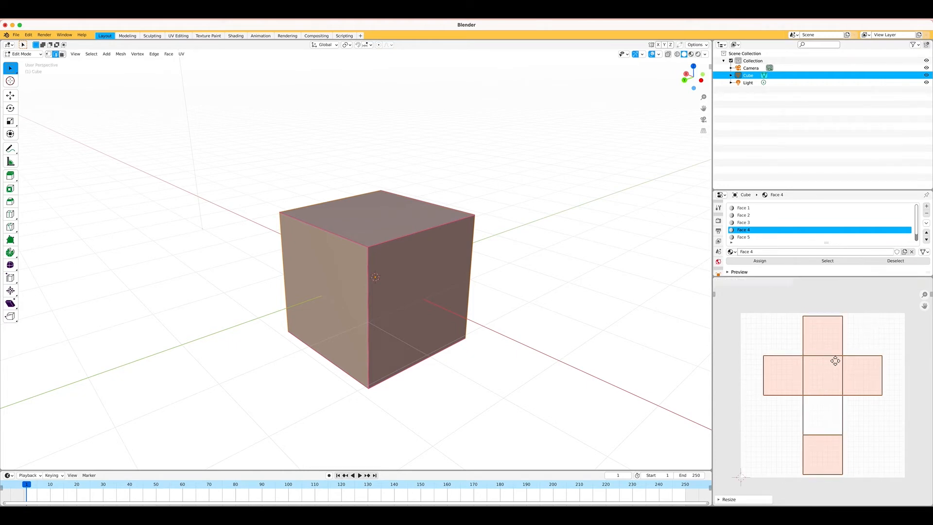
key(Escape)
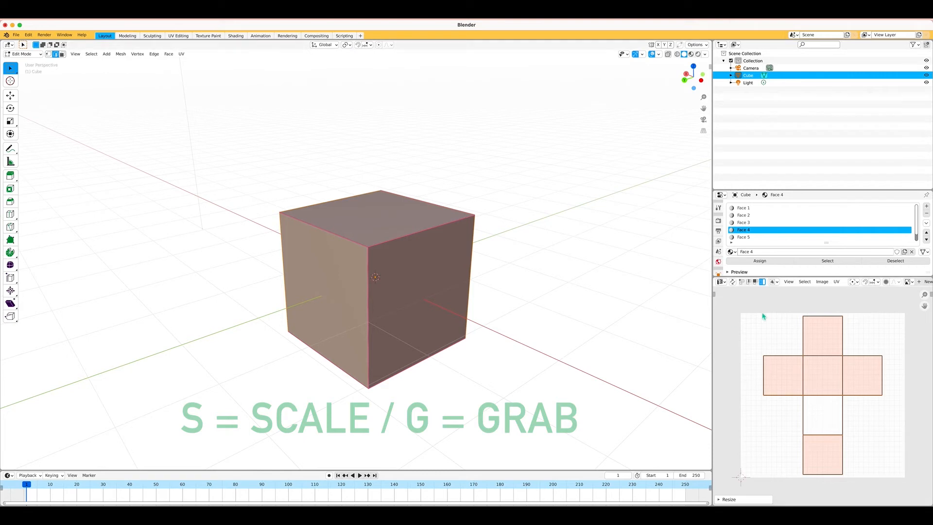
- Start a new image for the UV layout and name it "Cube UV Map"
click(825, 284)
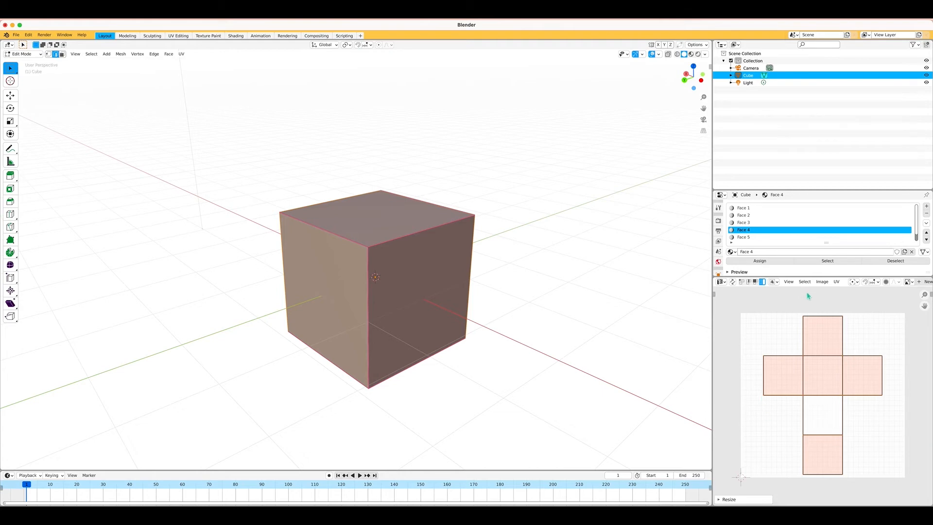
click(822, 283)
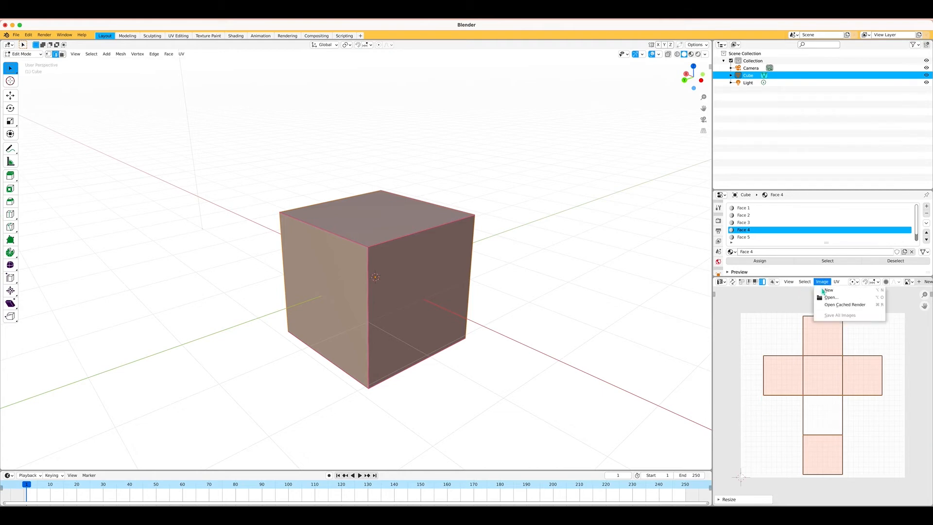
click(826, 290)
click(838, 300)
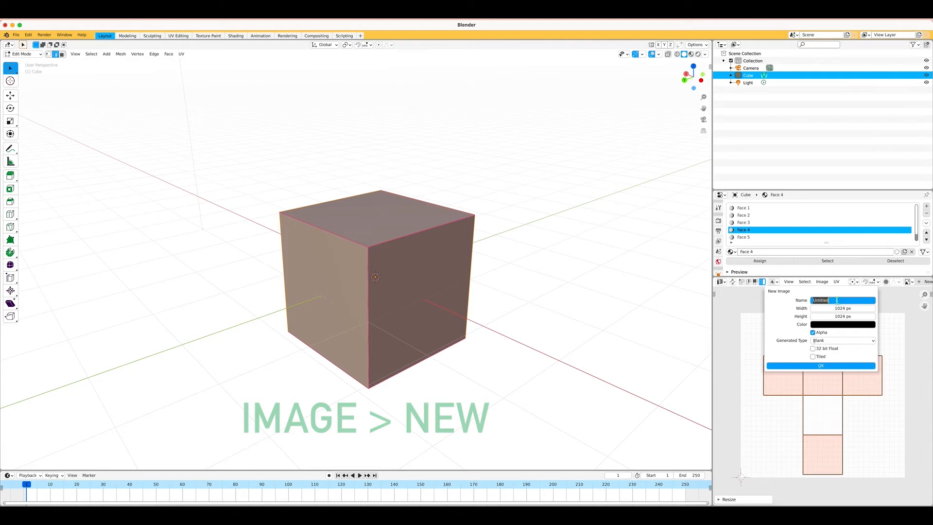
text(Cube UV Map)
- Set the new image's colour to white, turn off Alpha, create it and fit it in view
click(841, 327)
click(841, 325)
scroll(837, 265, up, 10)
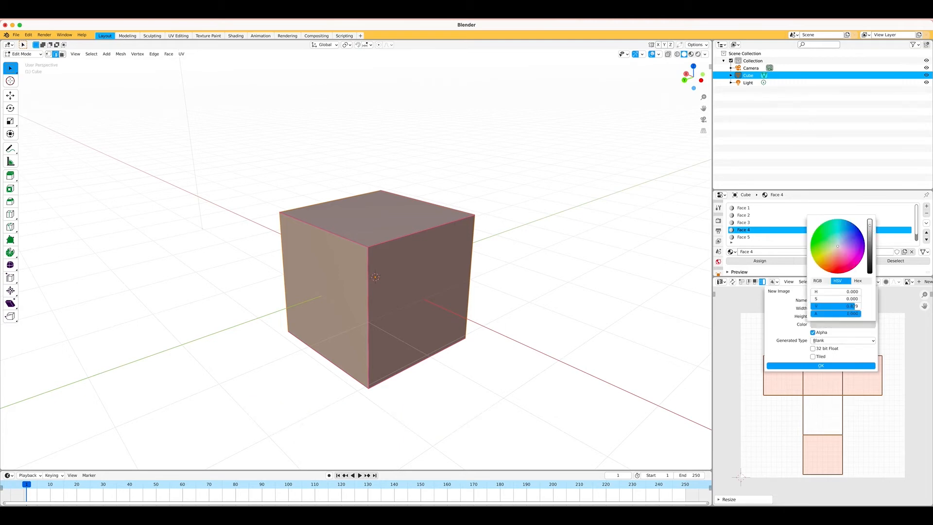
click(813, 333)
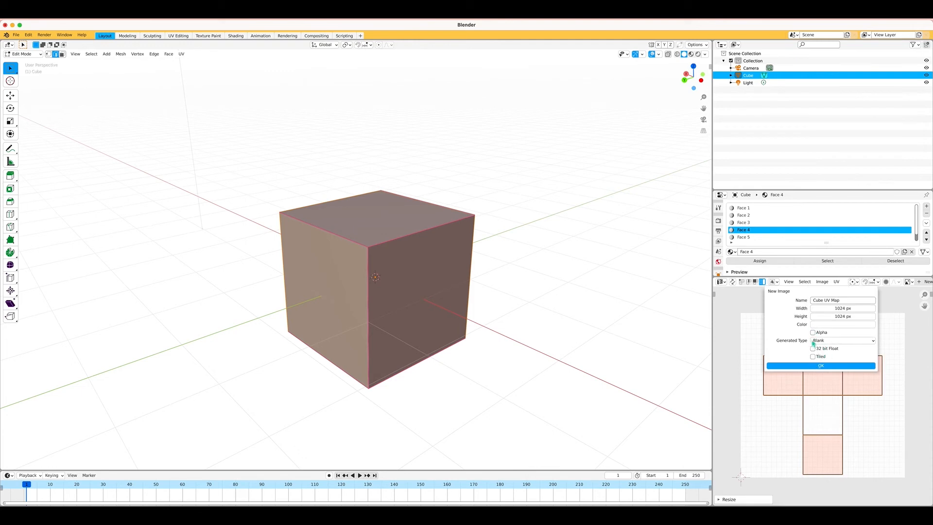
click(821, 367)
scroll(794, 364, down, 5)
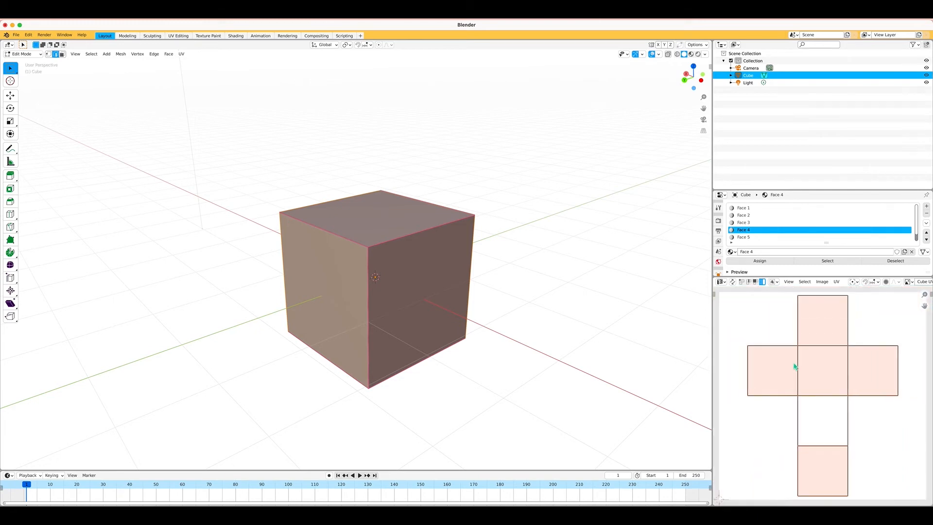
scroll(794, 367, down, 2)
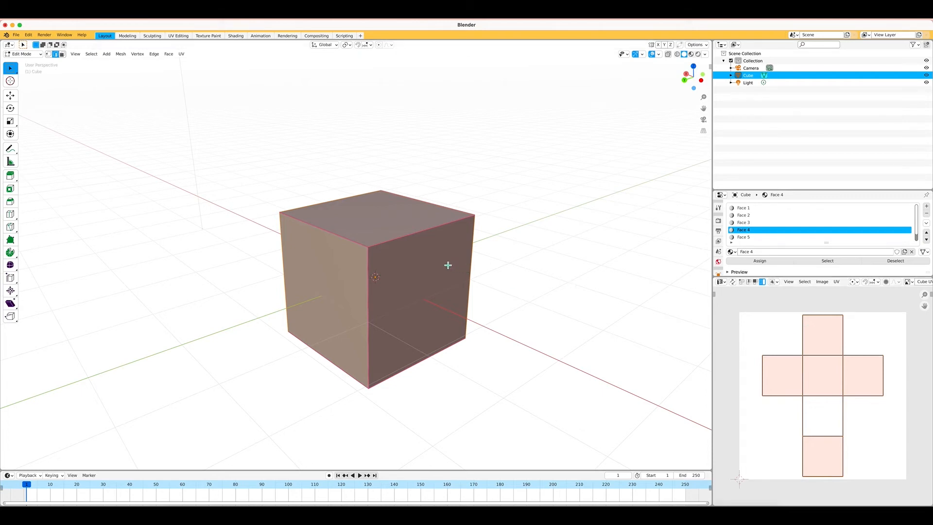
- Return the cube to Object Mode and start a COLLADA export
key(Tab)
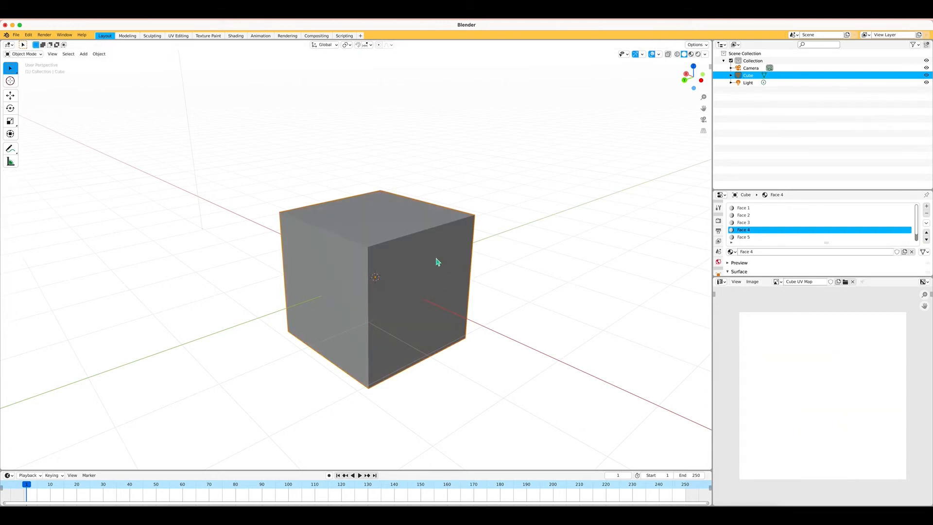
middle_drag(190, 152, 199, 161)
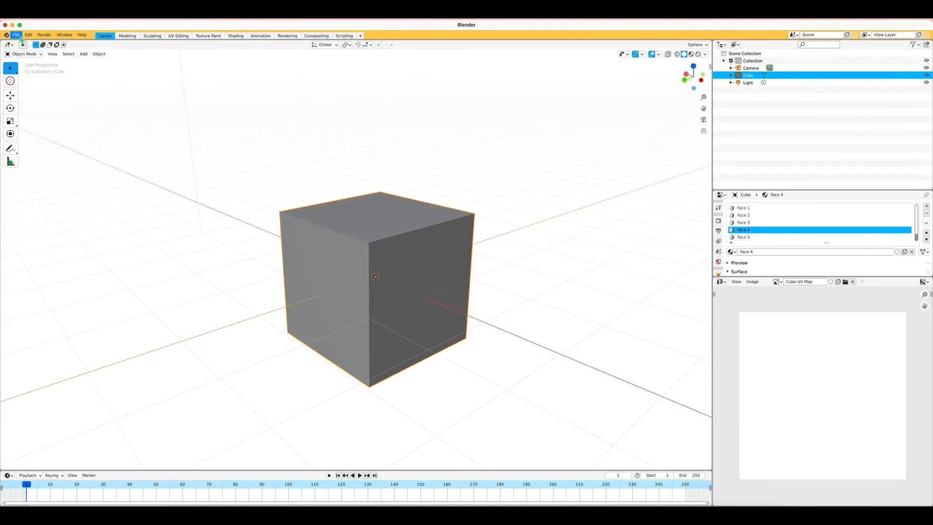
click(21, 38)
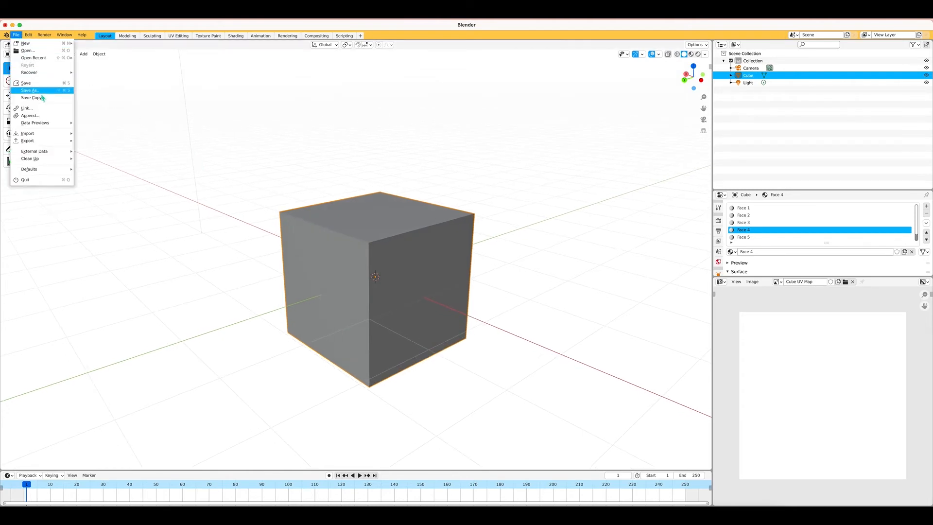
mouse_move(54, 139)
click(113, 141)
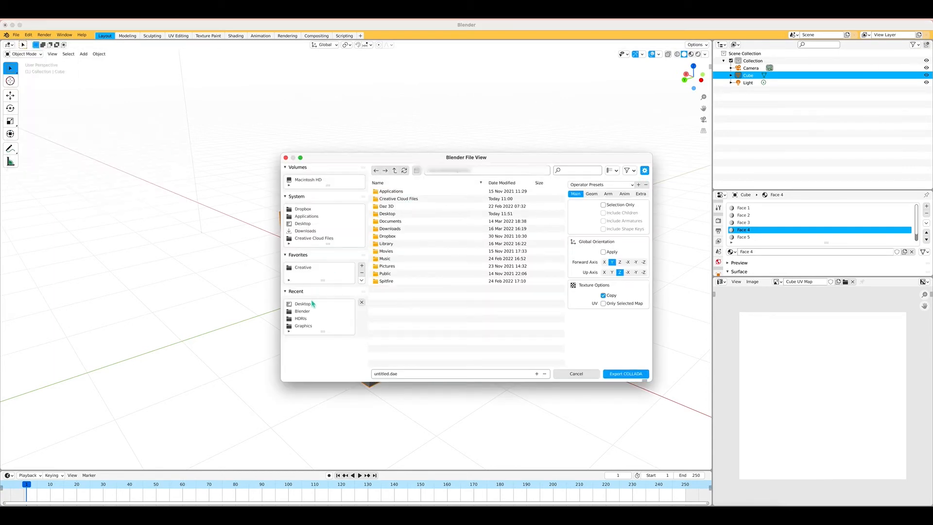
- Export the cube to the Desktop as "Mesh Cube.dae" with Selection Only enabled
click(309, 306)
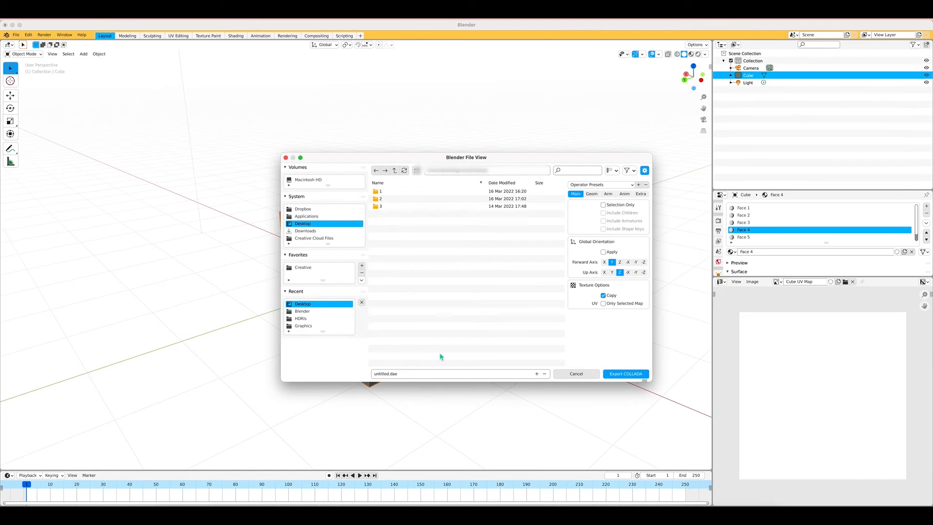
click(403, 375)
text(Mesh Cube)
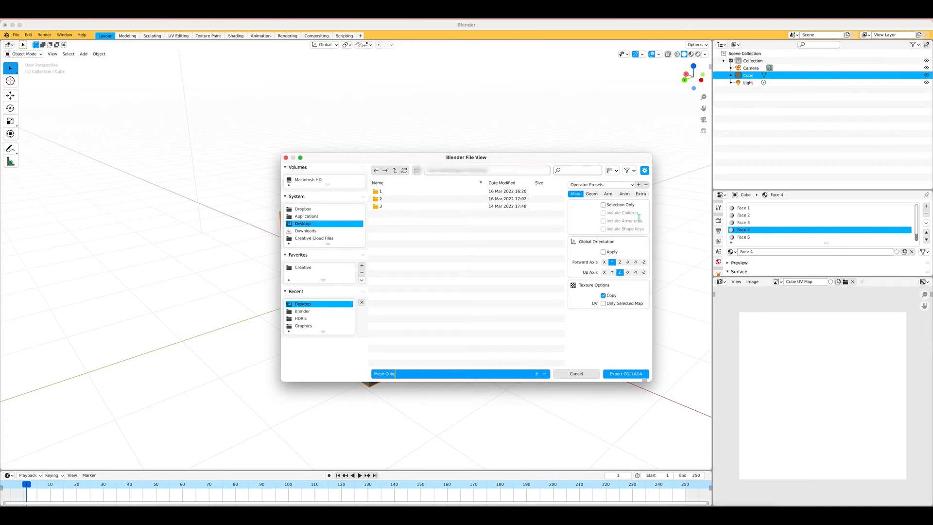
click(603, 205)
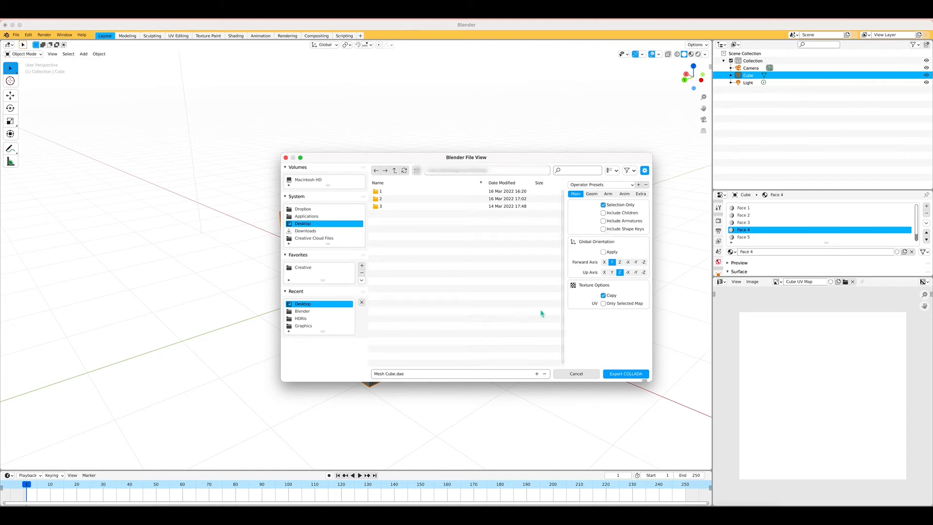
click(622, 372)
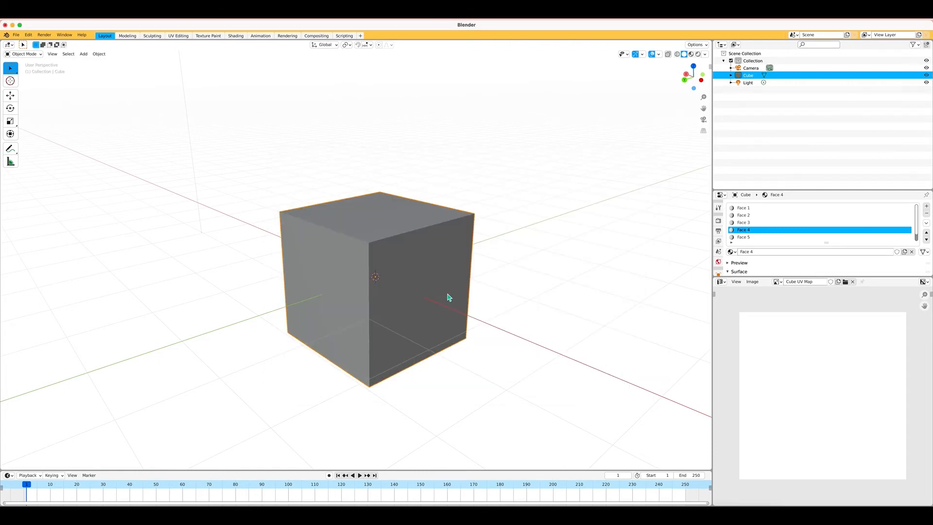
- Switch to the Second Life viewer and load Mesh Cube.dae from the Desktop as a model to upload
scroll(436, 354, left, 3)
scroll(437, 354, right, 8)
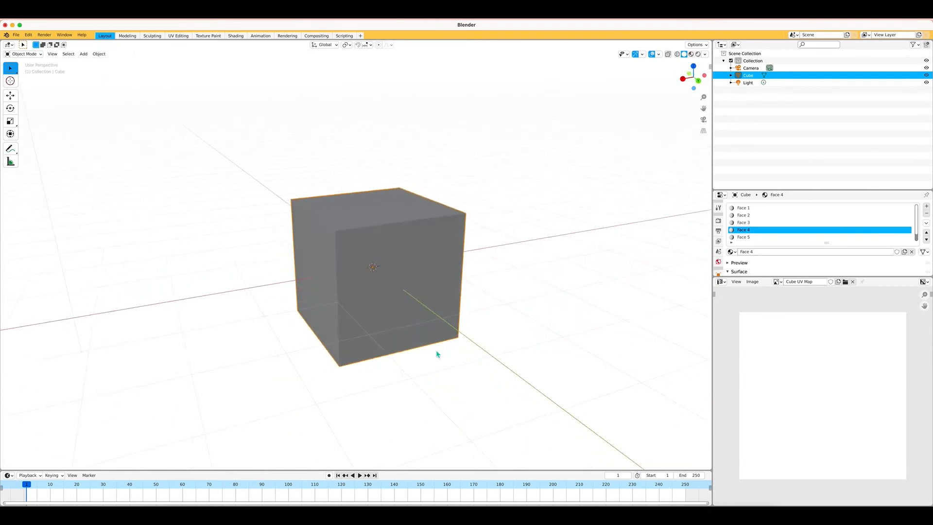
key(ctrl+Right)
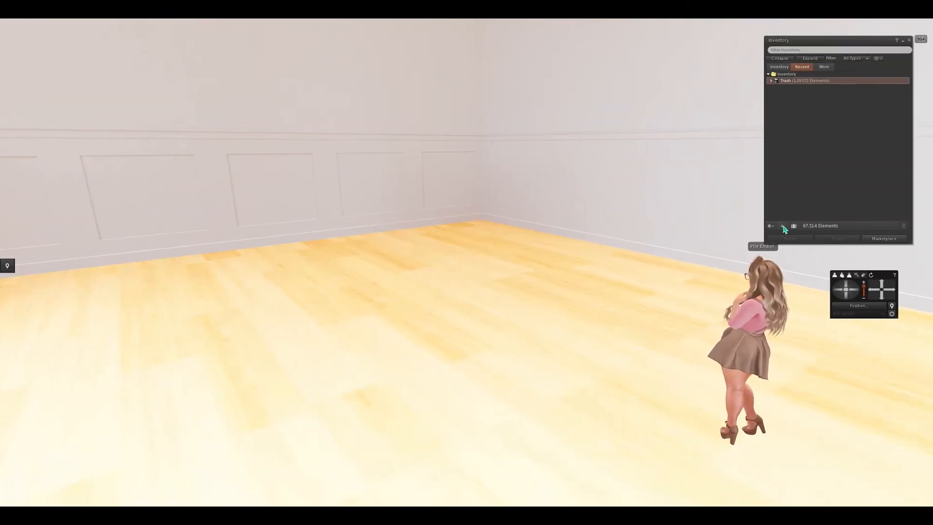
click(77, 16)
click(79, 22)
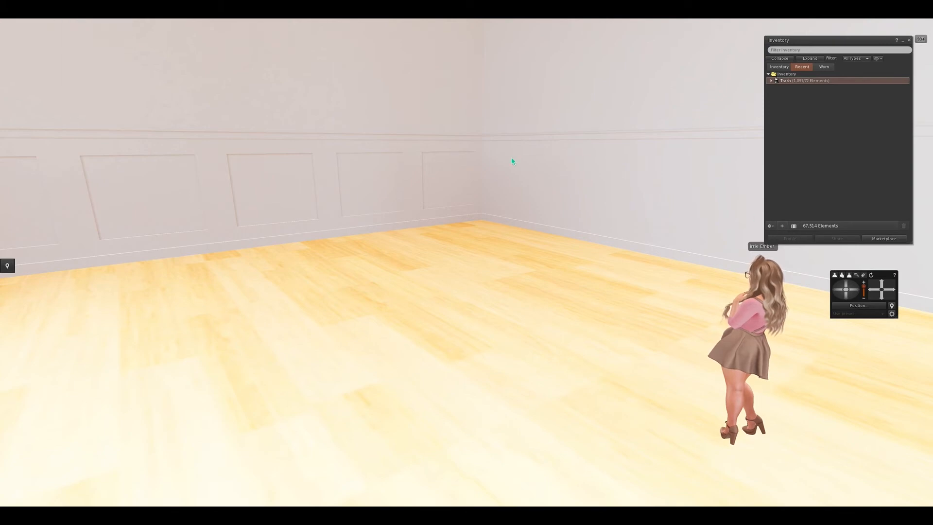
click(781, 226)
mouse_move(792, 175)
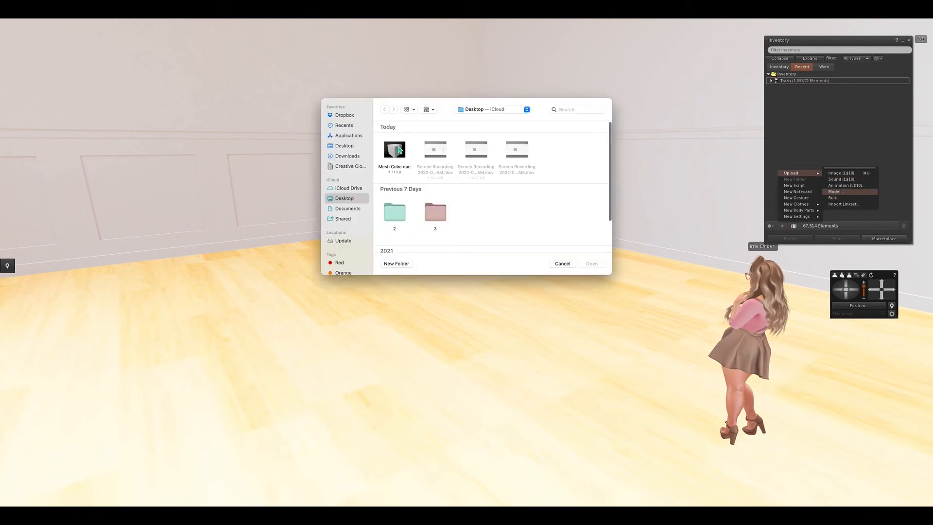
click(402, 154)
click(591, 264)
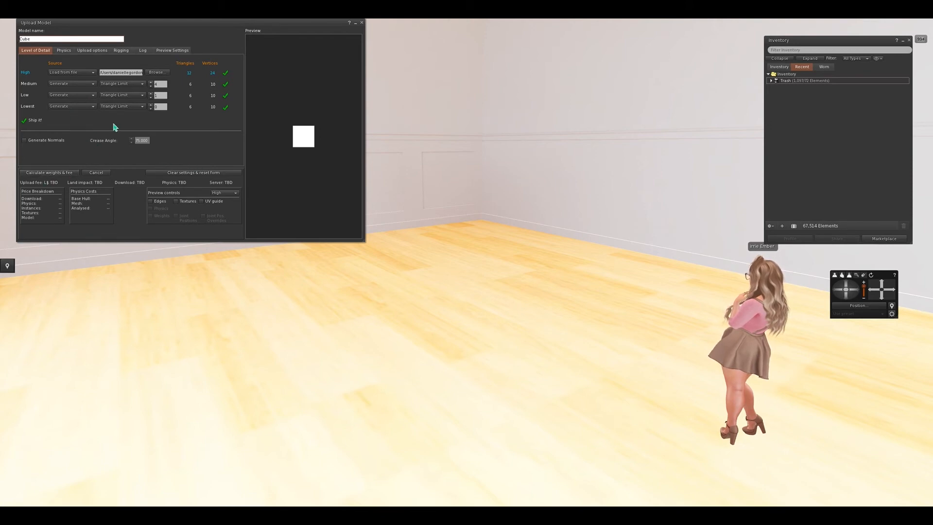
- Check the cube in the preview, calculate its weights and fee, and upload the model
drag(299, 139, 306, 139)
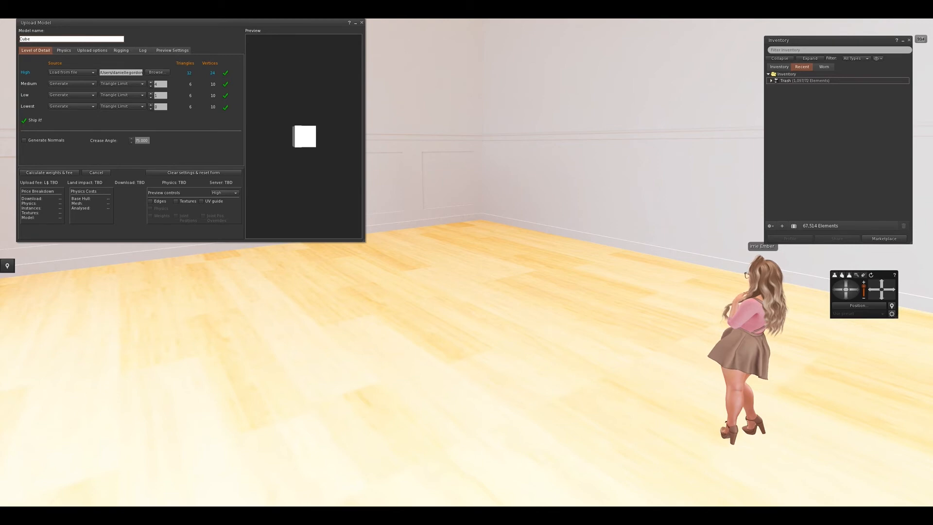
click(52, 174)
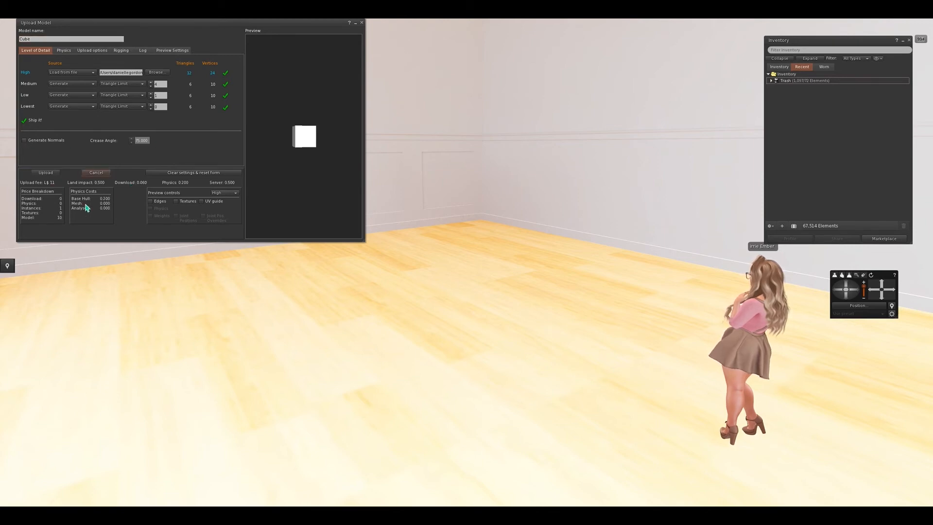
click(51, 174)
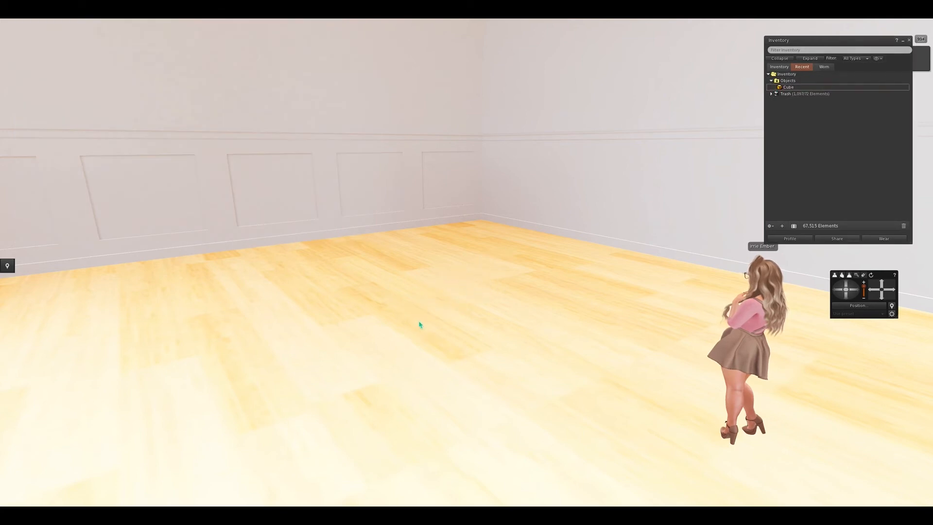
- Place the uploaded Cube from the recent inventory items onto the room's floor
drag(850, 288, 850, 289)
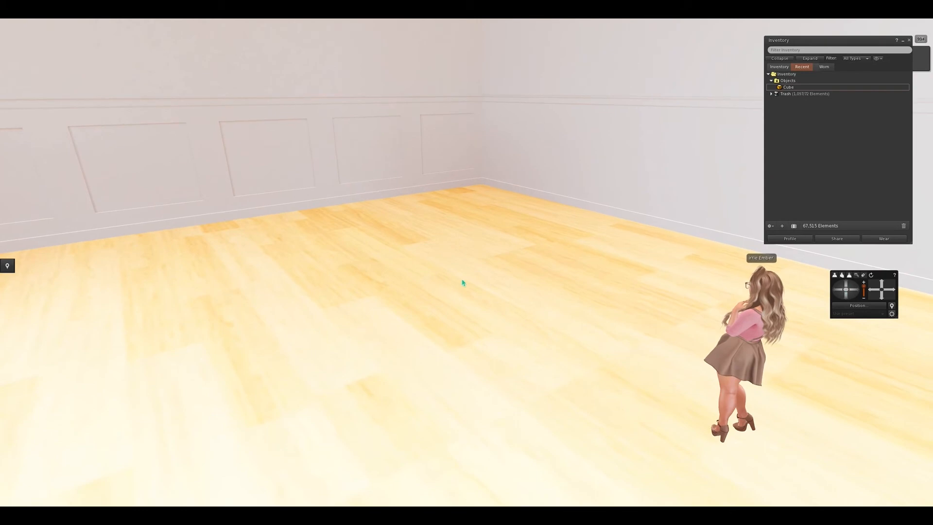
right_click(581, 256)
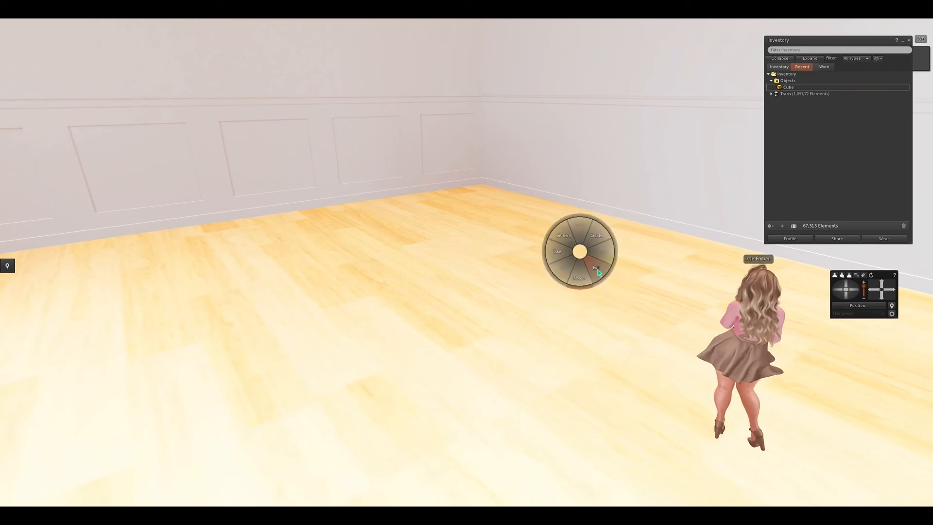
click(585, 273)
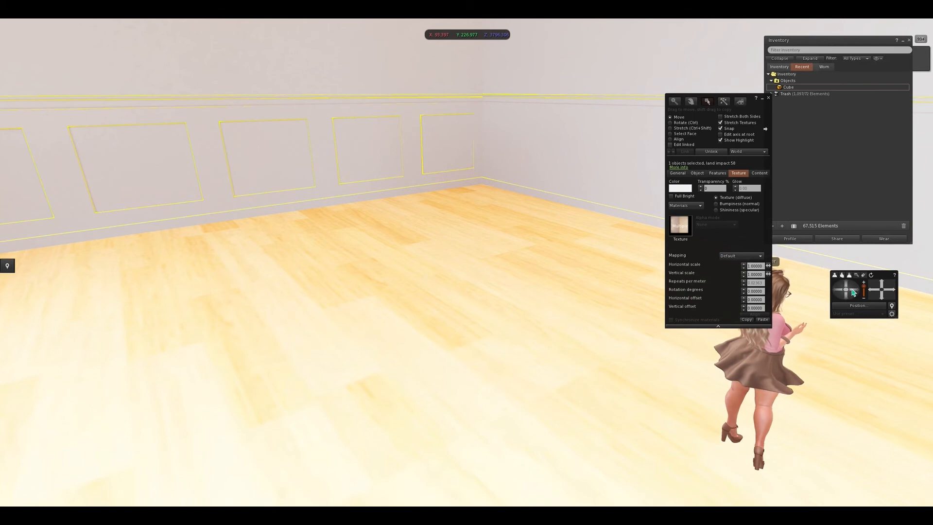
click(787, 88)
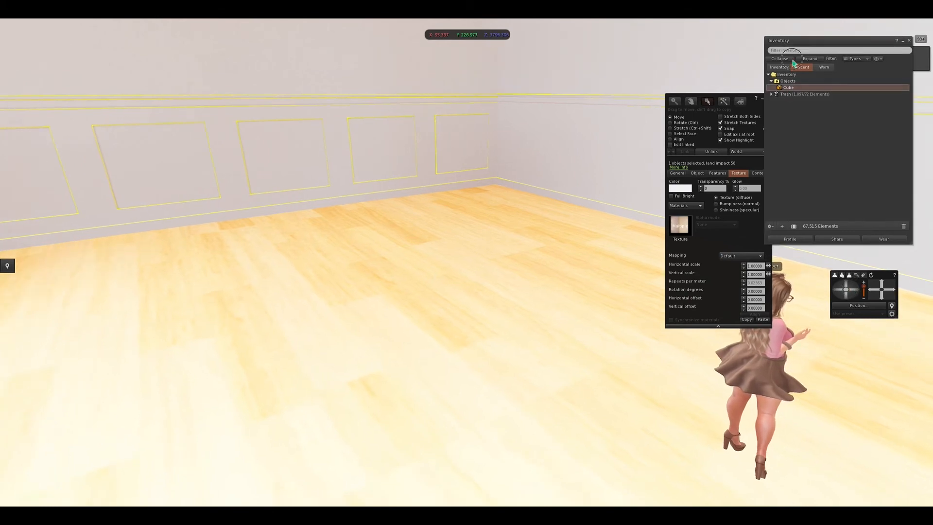
drag(793, 42, 769, 109)
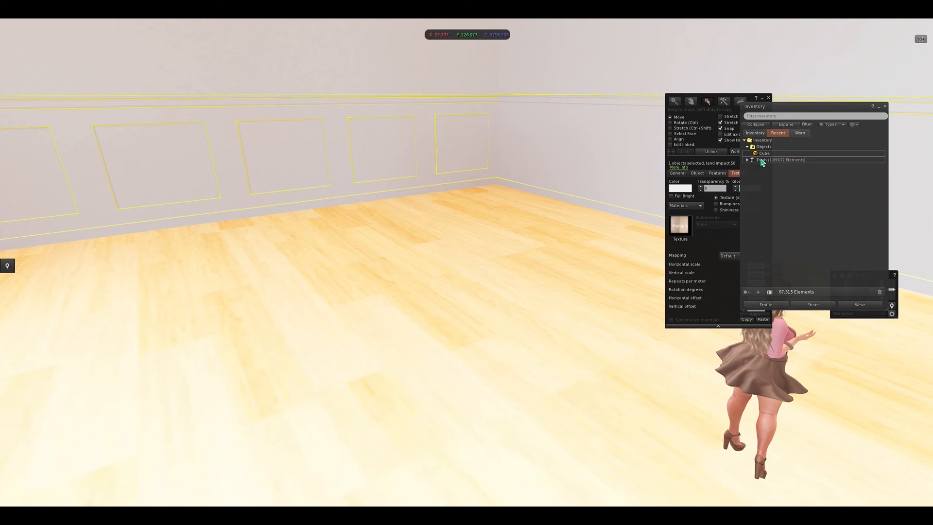
click(362, 320)
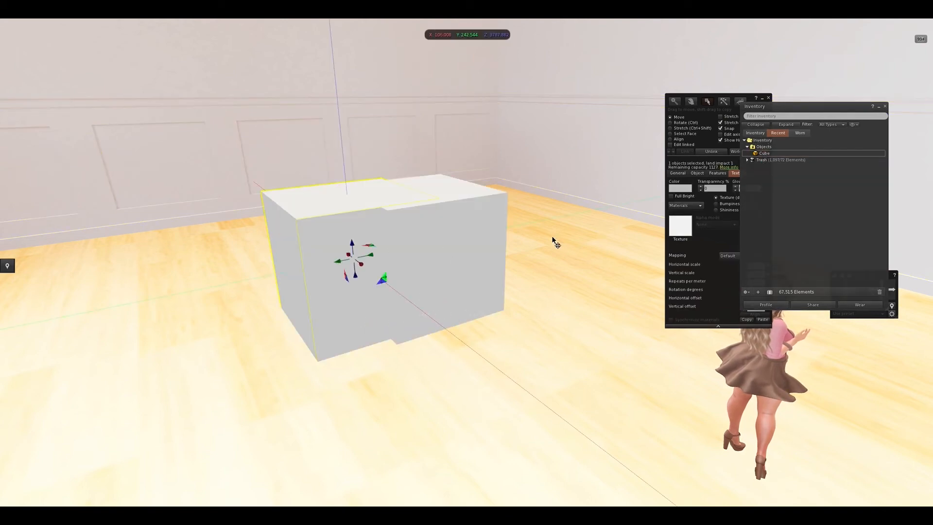
- Delete the overlapping duplicate cube and select the remaining cube for editing
right_click(328, 260)
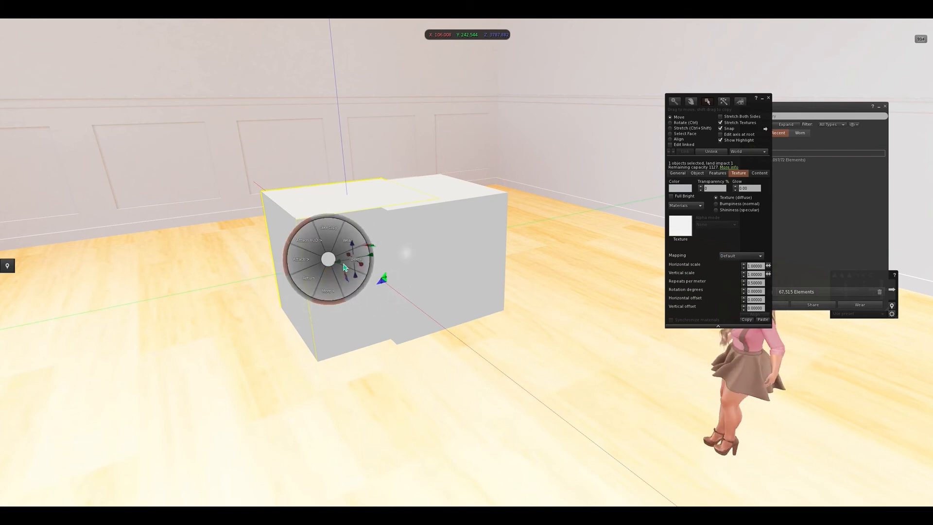
click(343, 266)
ctrl+click(457, 251)
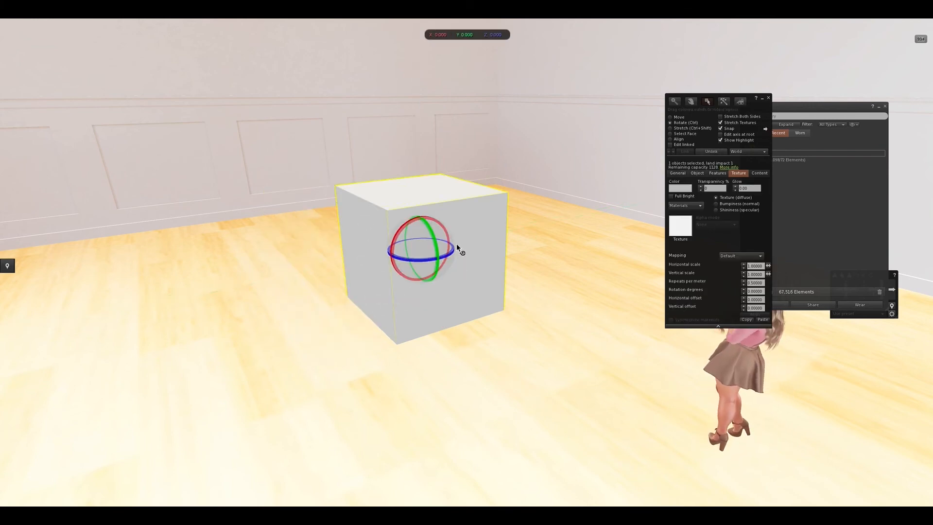
- Set the remaining cube's colour to pure white, with red, green and blue at 255
ctrl+scroll(456, 244, up, 1)
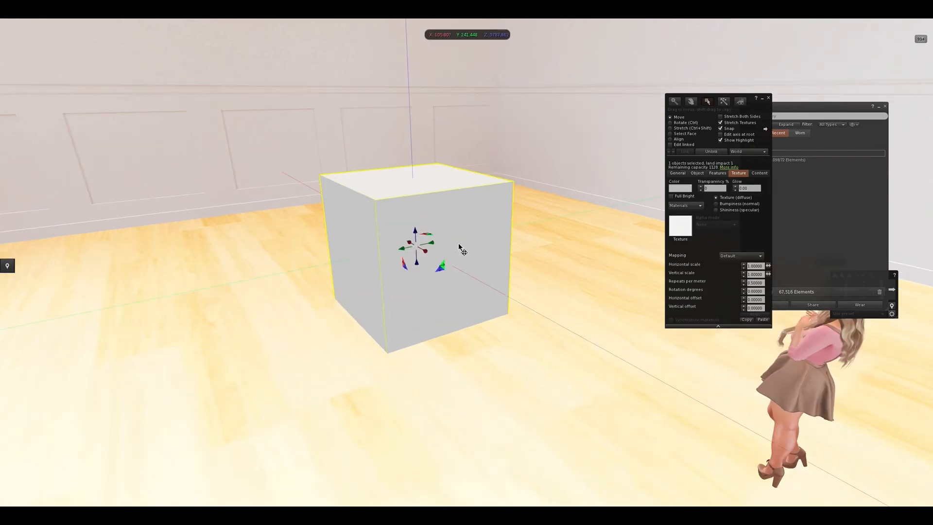
click(894, 275)
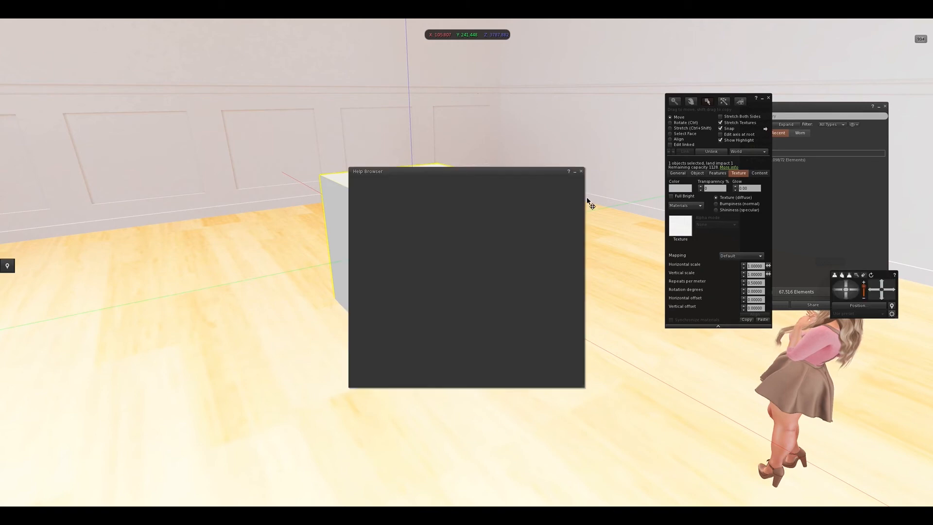
click(581, 171)
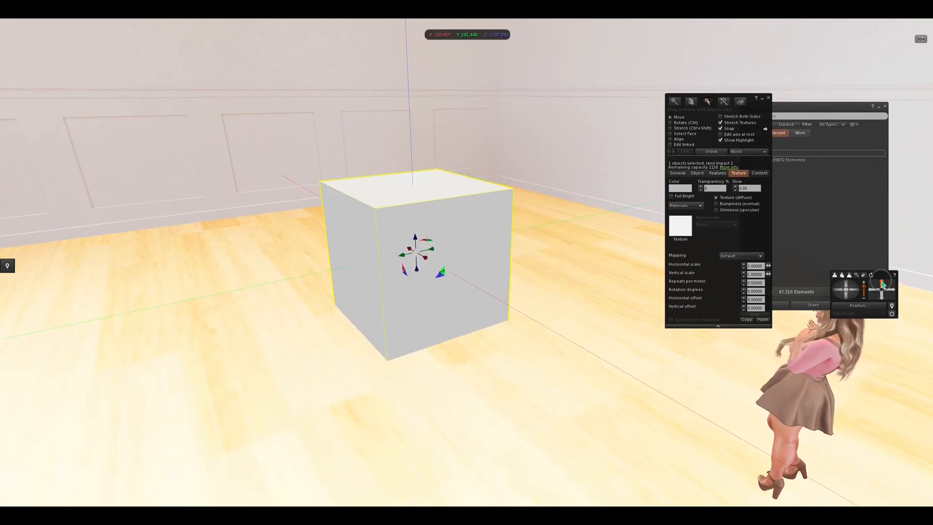
click(882, 285)
drag(885, 276, 895, 317)
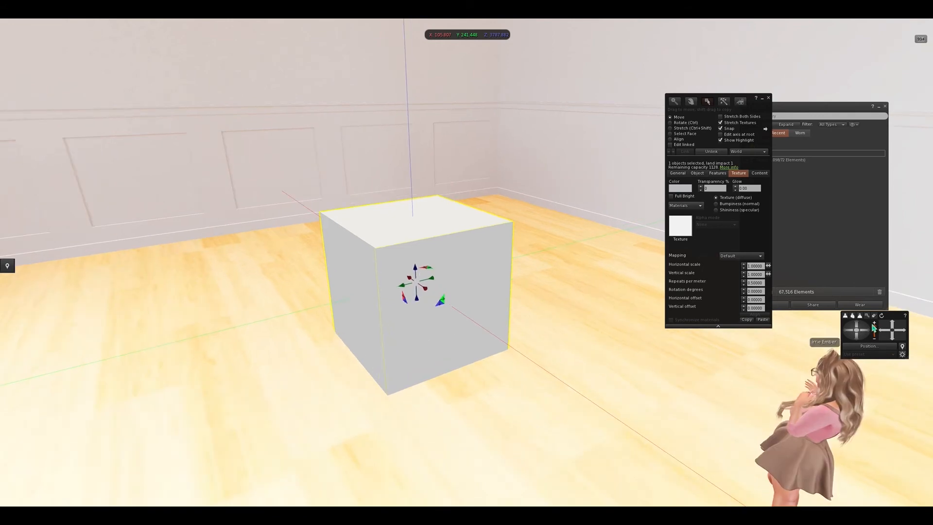
drag(873, 329, 878, 325)
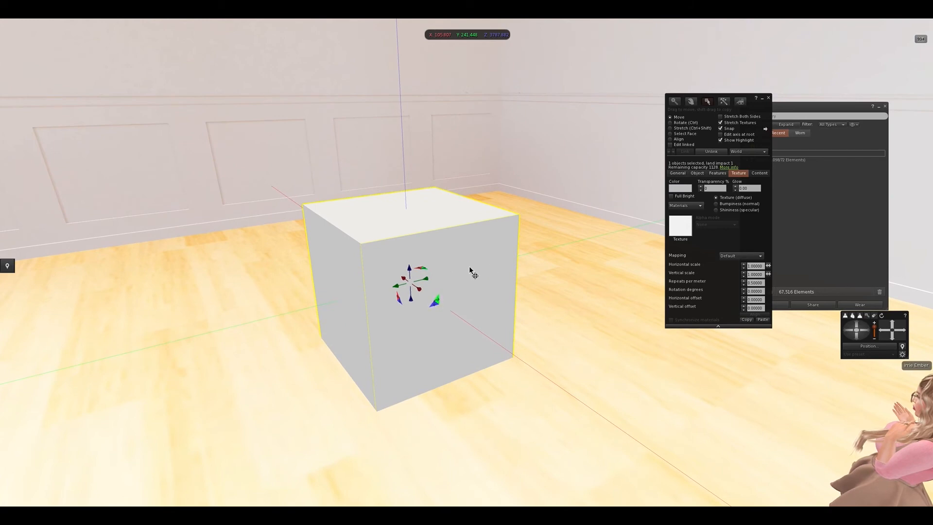
scroll(470, 267, up, 1)
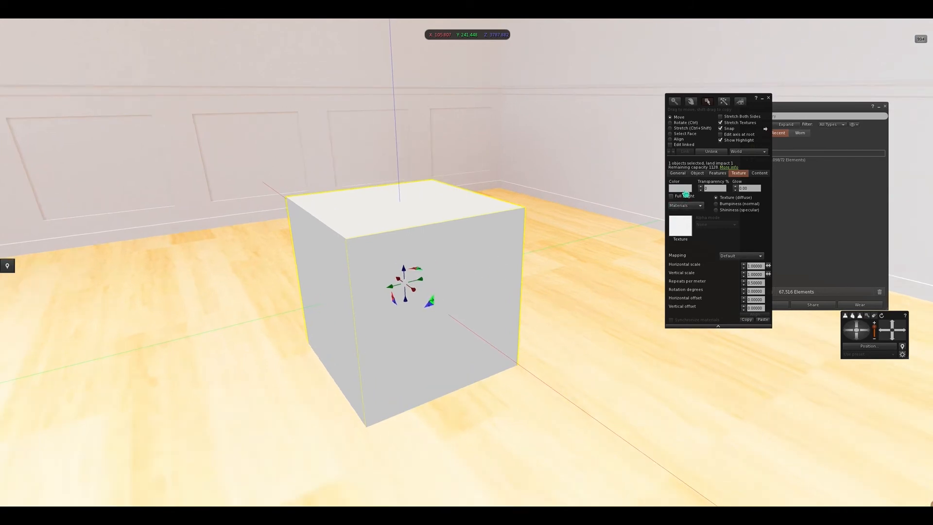
click(685, 191)
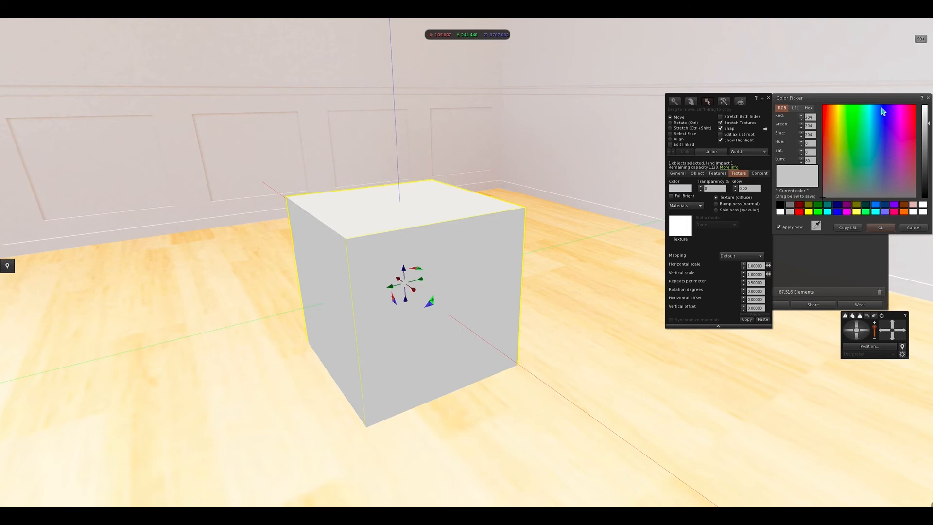
drag(930, 125, 927, 104)
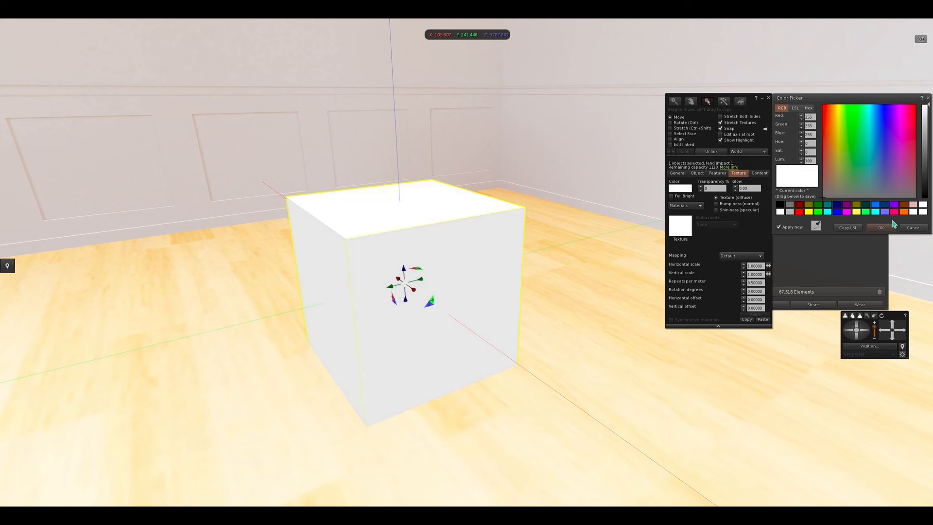
click(892, 225)
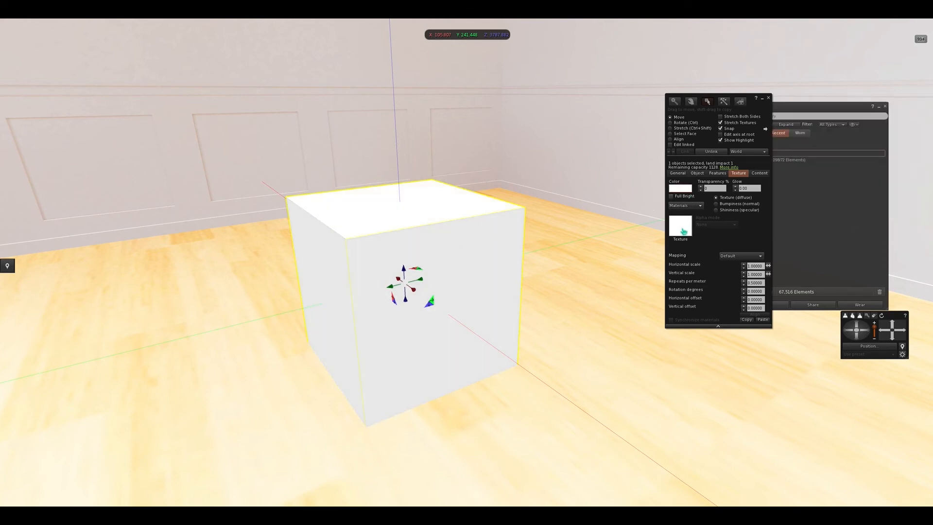
- Try an aqua texture from the retro solids folder on the whole cube, and reset its texture to blank
click(681, 229)
click(870, 107)
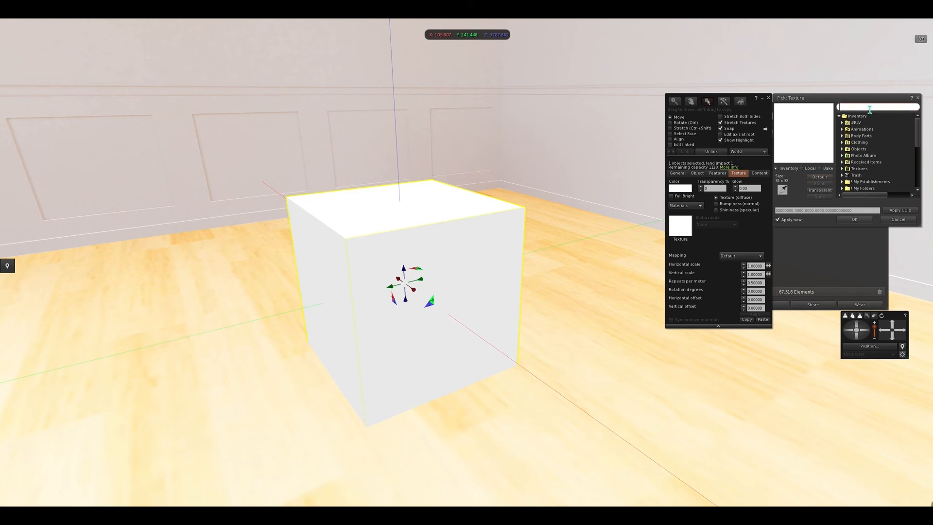
text(retro solid)
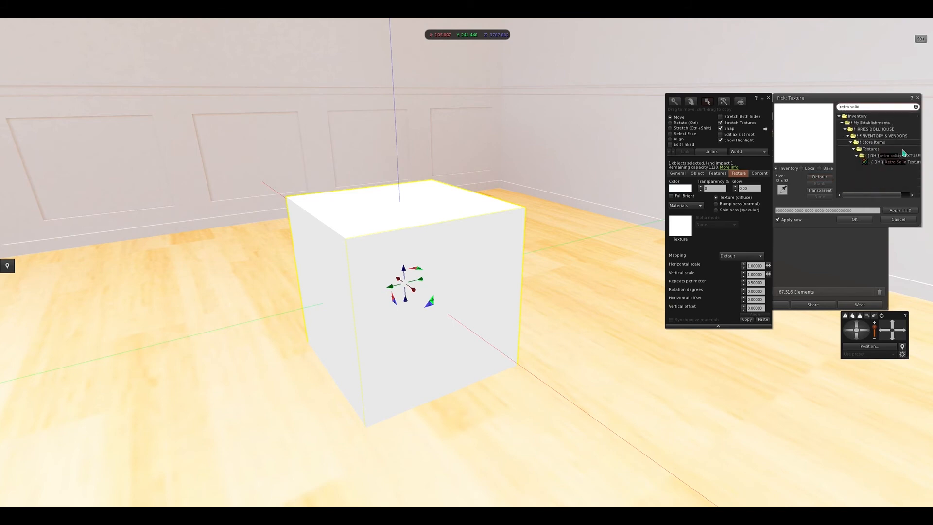
triple_click(863, 106)
key(BackSpace)
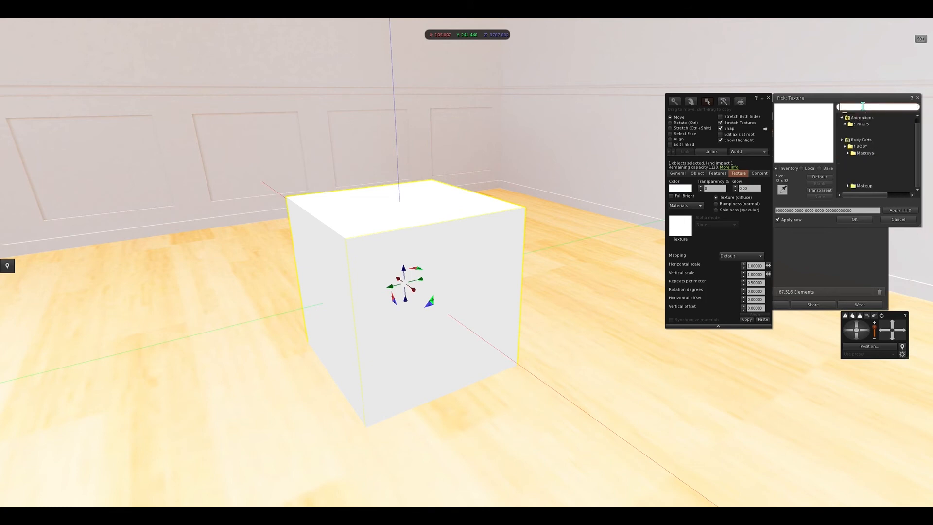
click(875, 129)
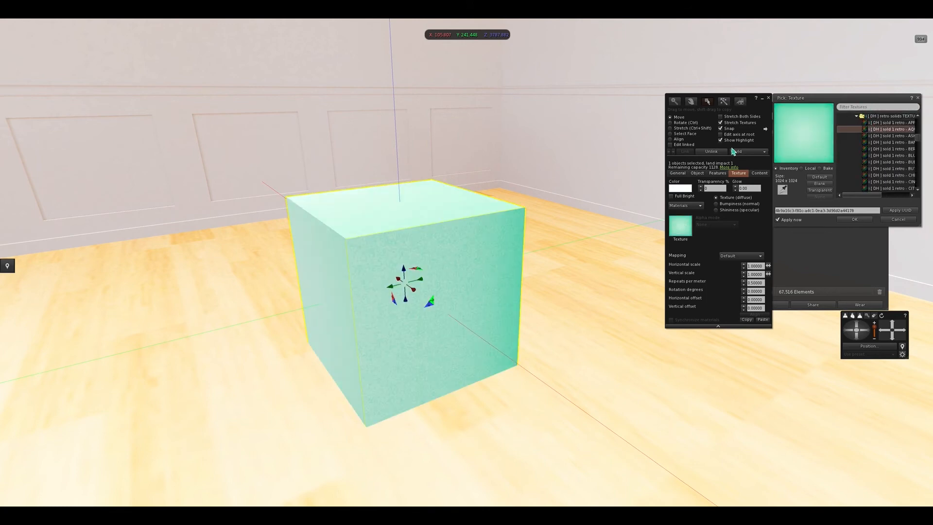
click(819, 184)
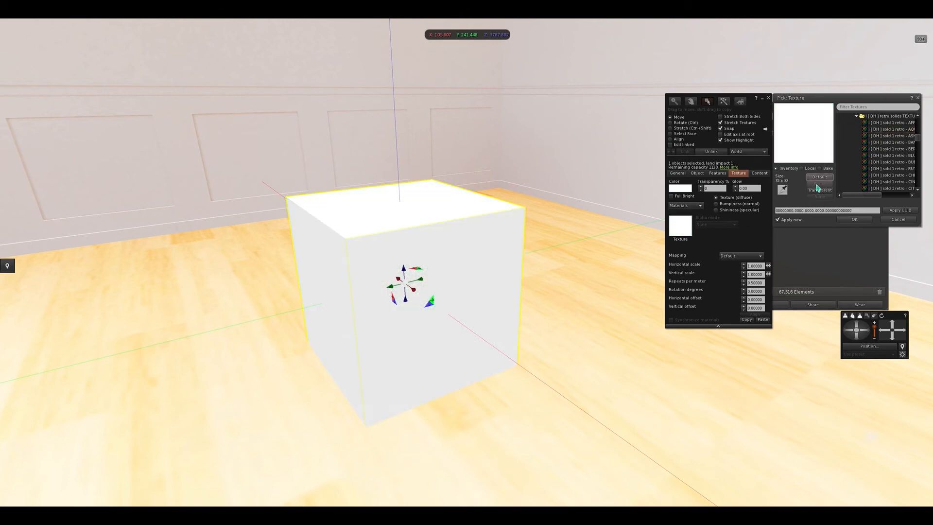
click(854, 219)
- Select only the cube's front face and apply a green texture from the retro solids folder to it
click(684, 134)
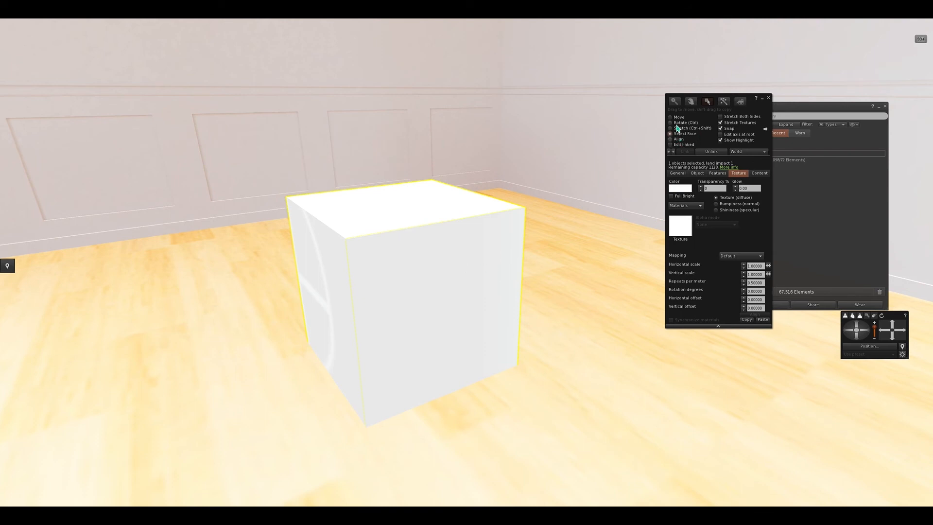
click(456, 270)
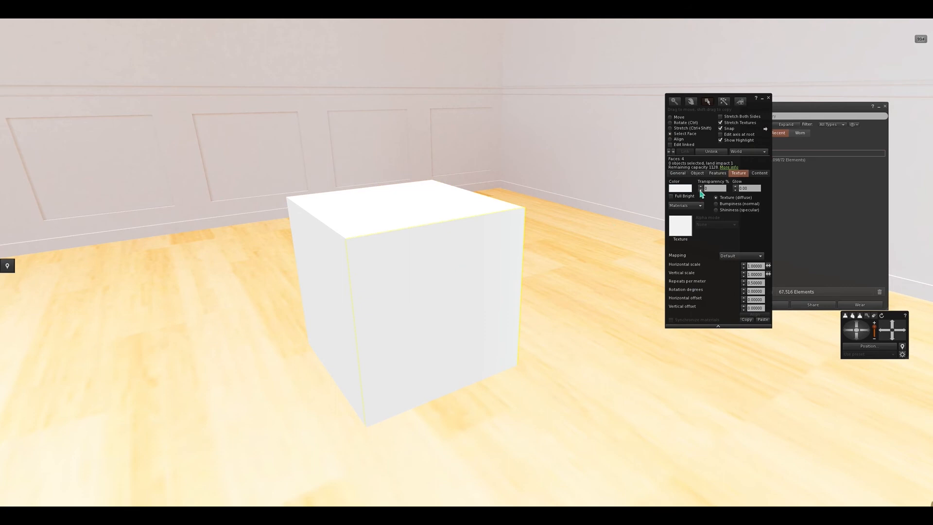
click(680, 225)
click(860, 107)
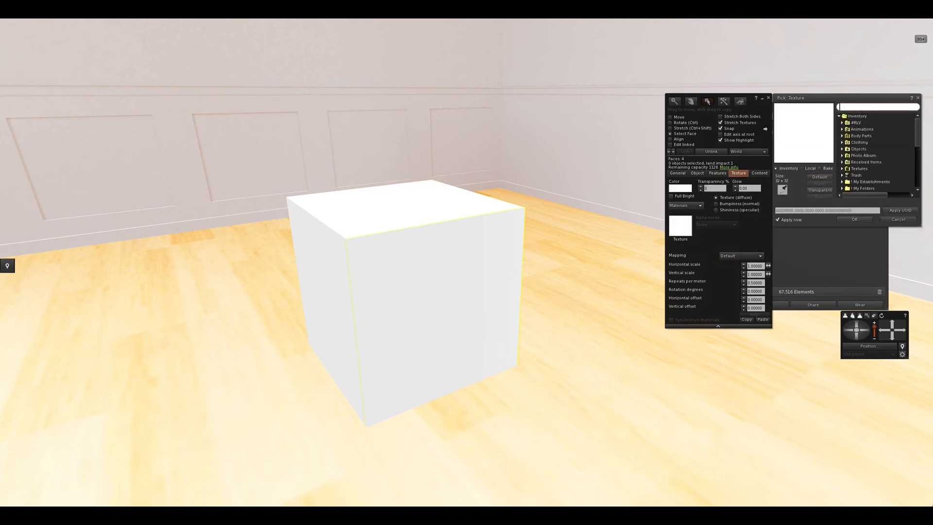
text(retro solid)
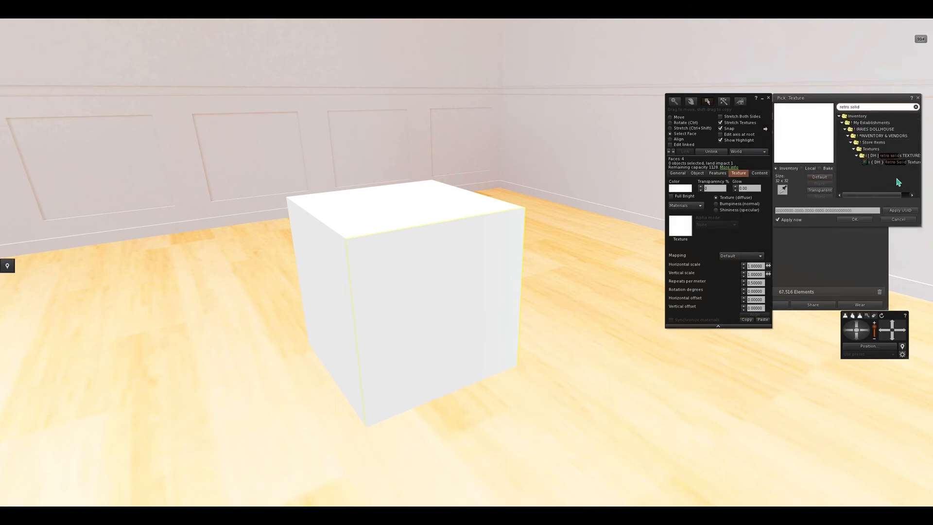
click(894, 156)
click(865, 106)
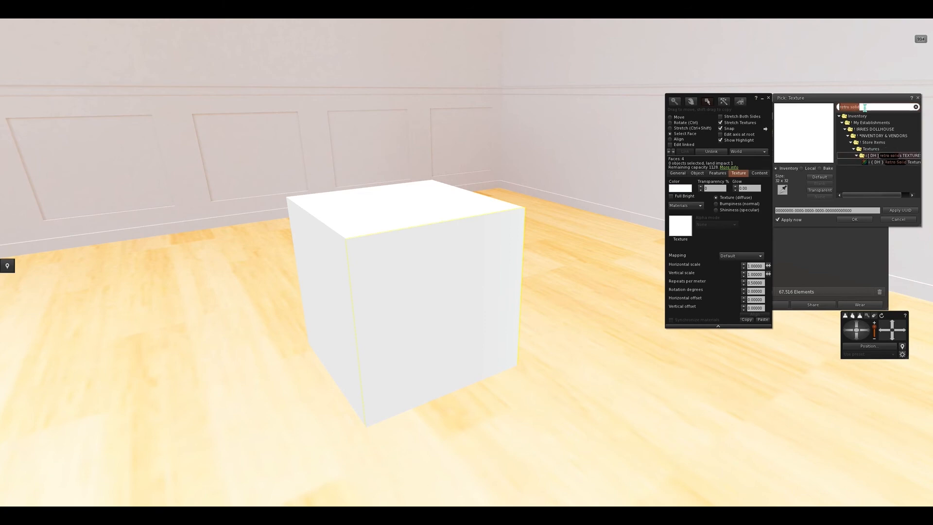
key(BackSpace)
click(875, 127)
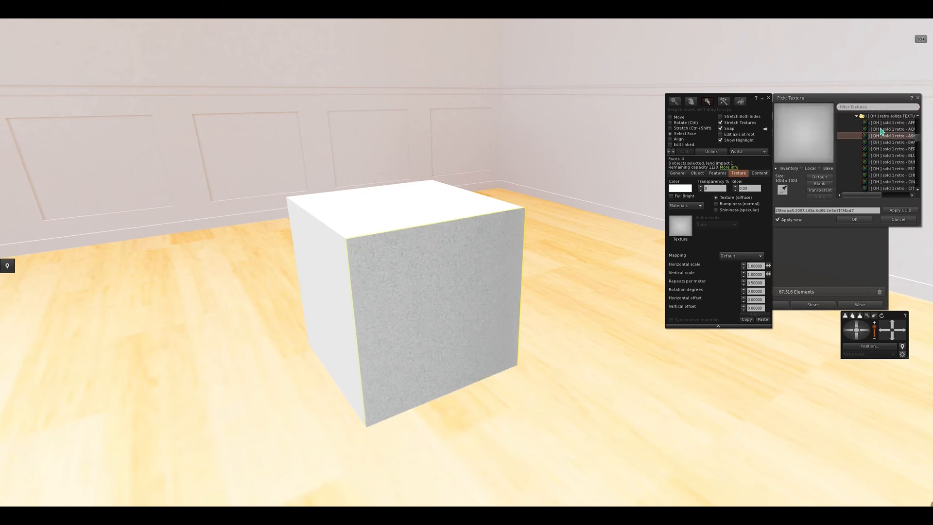
click(855, 219)
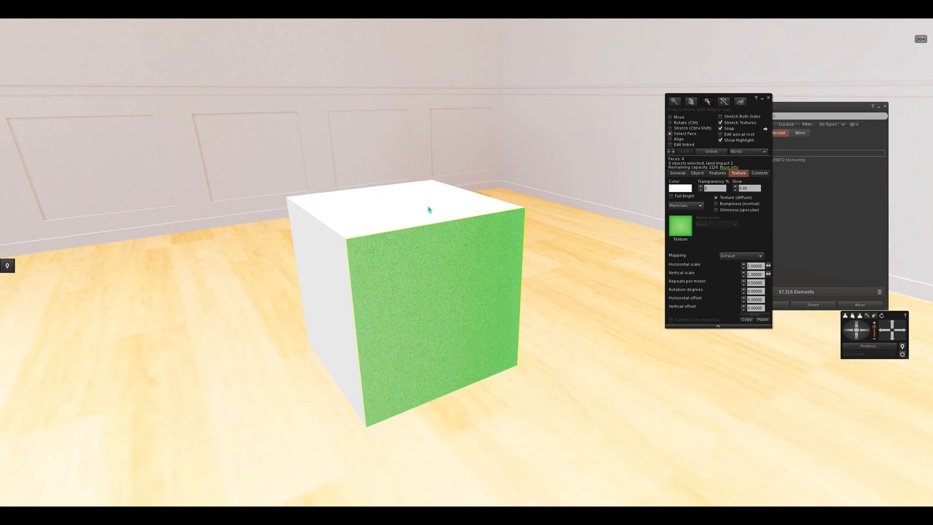
- Select the cube's top face and apply a yellow texture from the retro solids folder to it
click(430, 210)
click(685, 237)
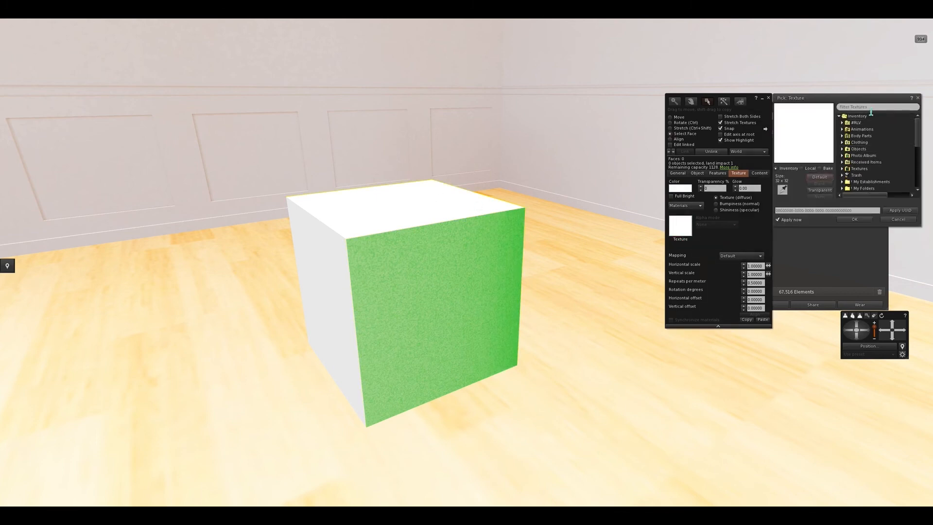
text(retro solid)
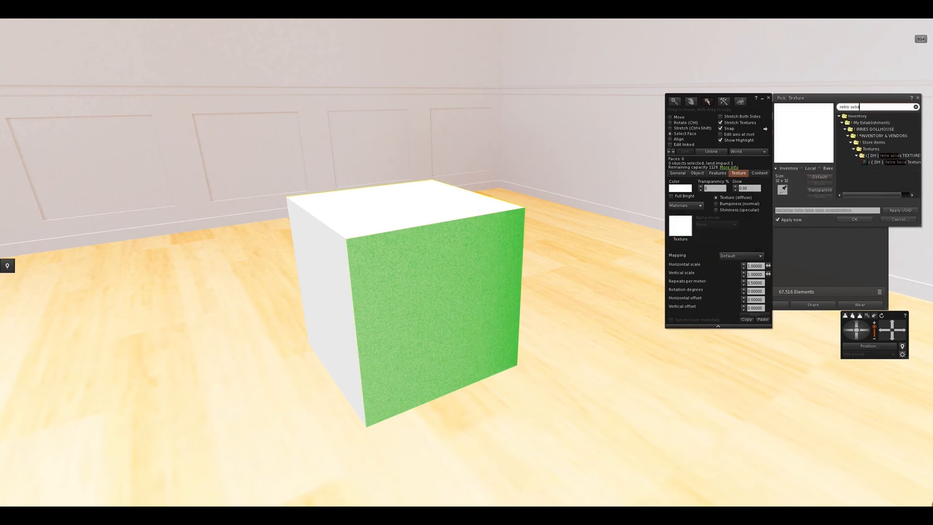
click(897, 157)
click(865, 106)
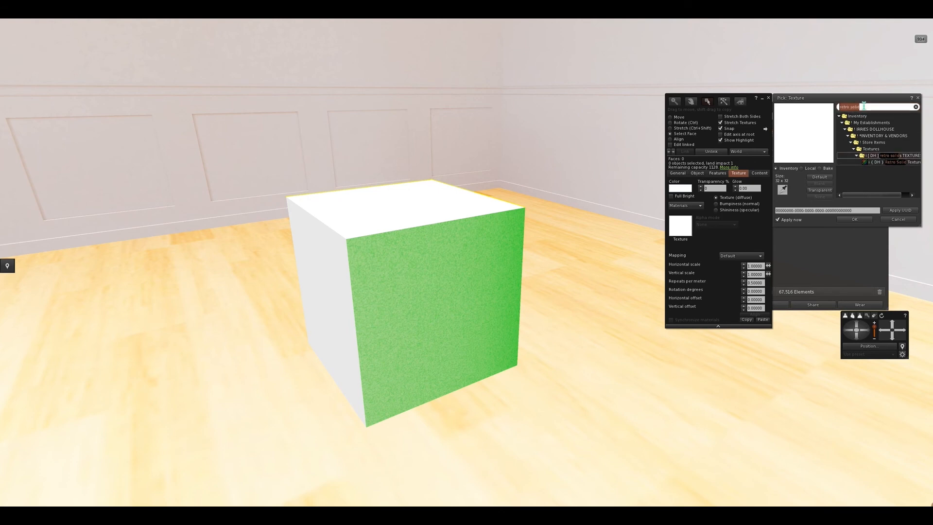
key(BackSpace)
click(892, 142)
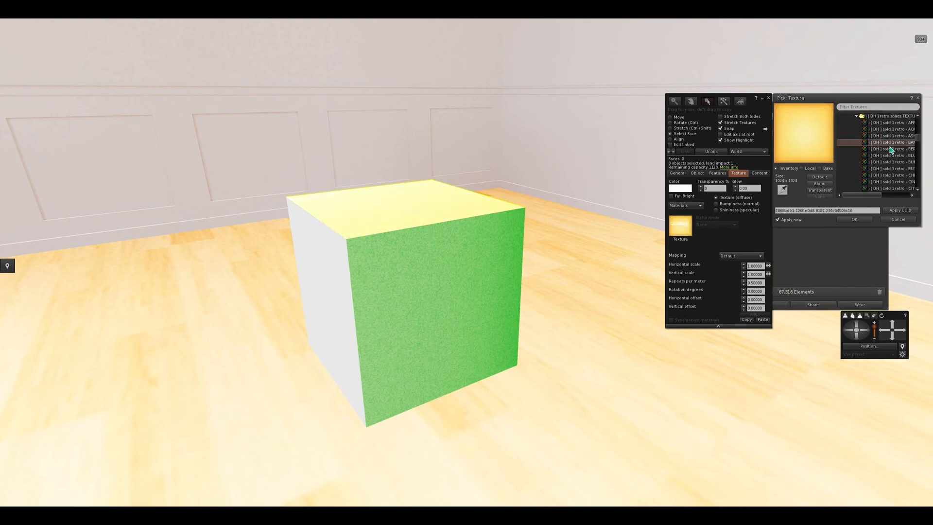
click(851, 220)
- Select the cube's blank left side face and apply a red texture from the retro solids folder to it
click(449, 290)
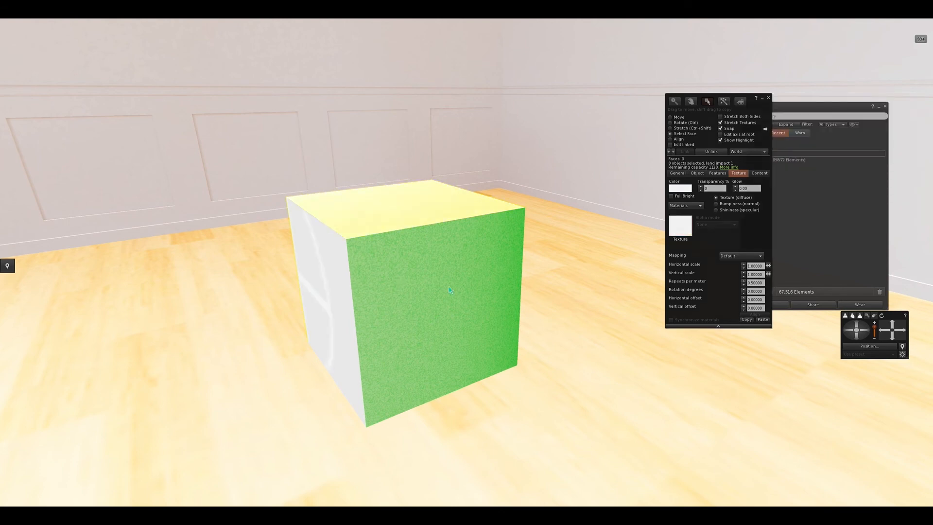
click(681, 226)
text(retro)
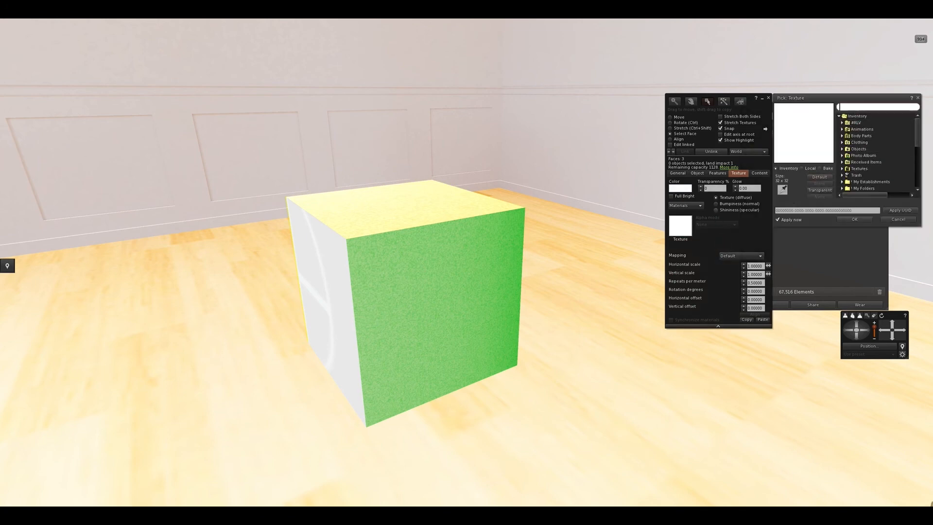
text( solid)
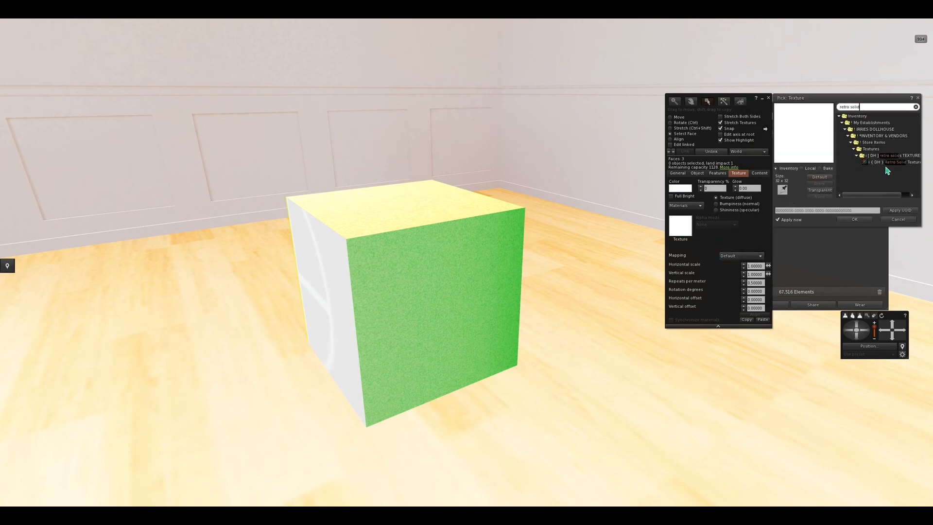
click(861, 107)
key(BackSpace)
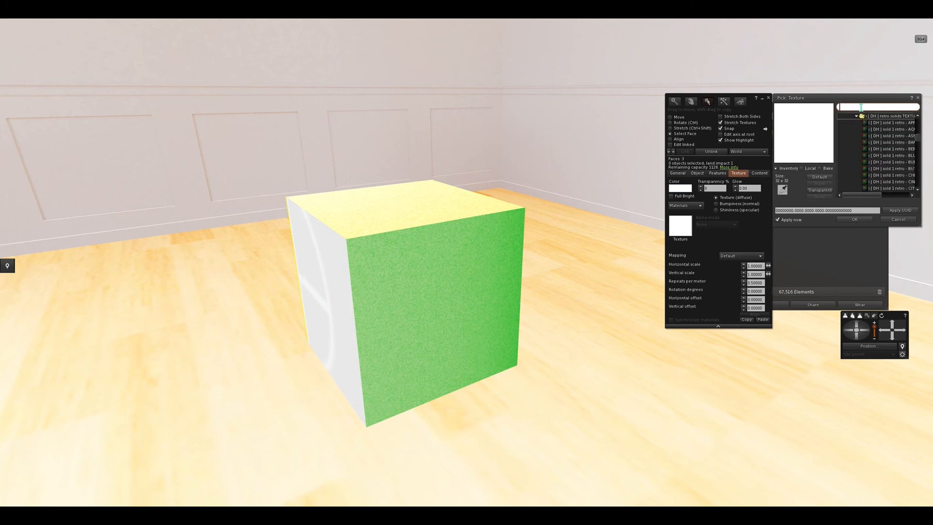
click(853, 219)
- Examine the cube's individually textured faces from several sides and close the object editor
click(867, 332)
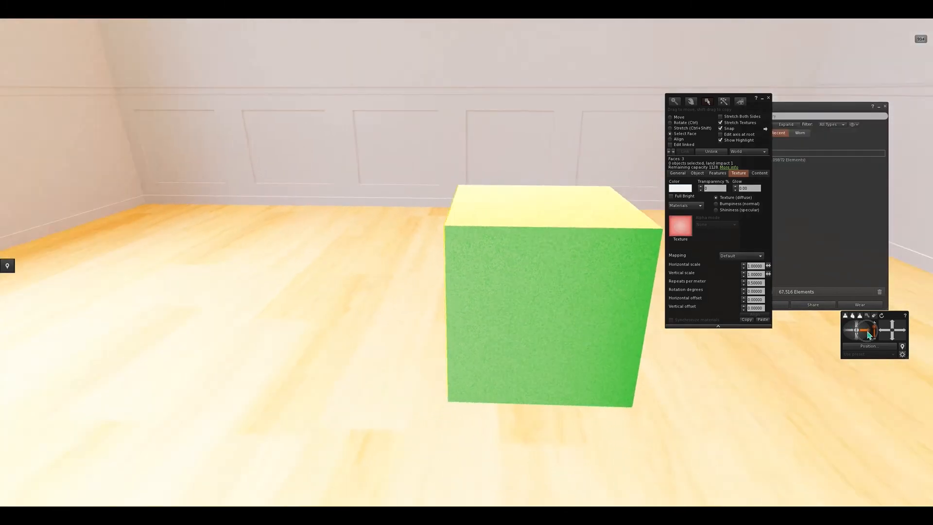
click(867, 332)
alt+drag(633, 283, 467, 278)
click(499, 312)
key(Escape)
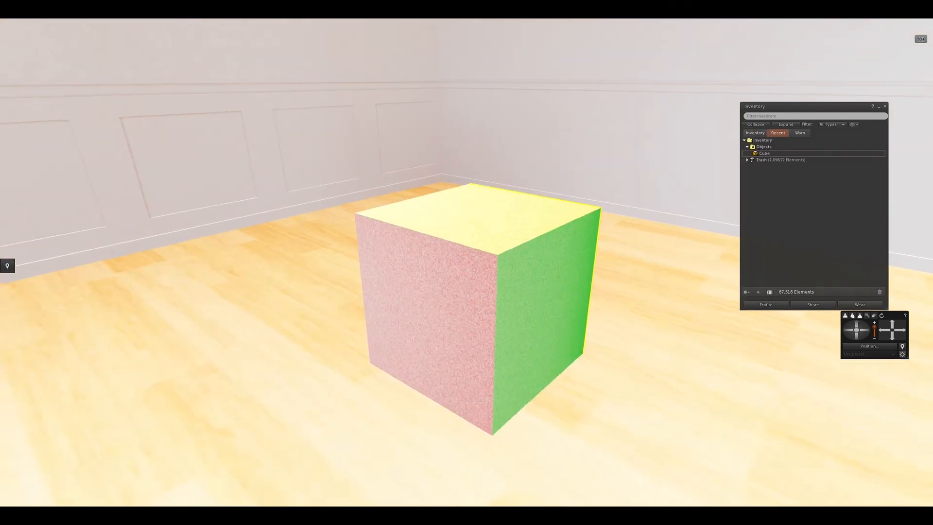
alt+drag(446, 316, 467, 277)
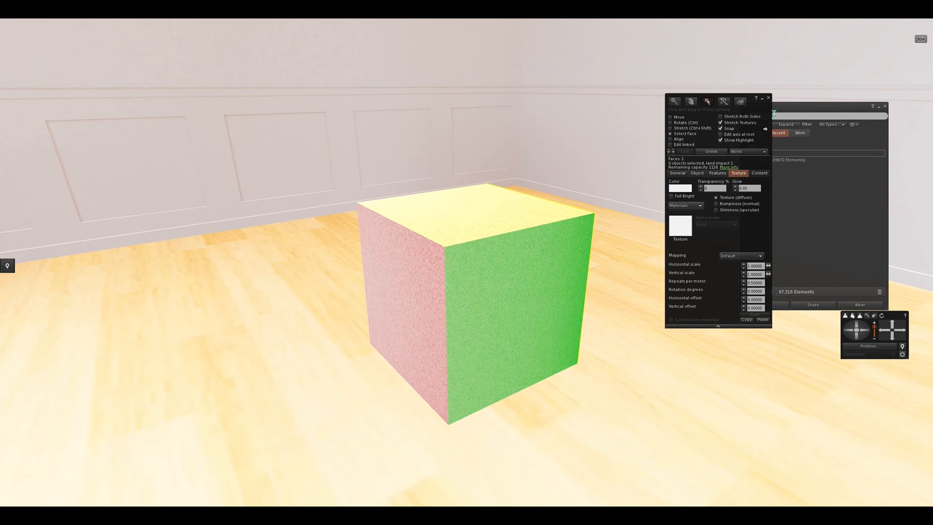
click(768, 98)
- Open the cube for editing, select only its green front face and open that face's texture picker
right_click(498, 272)
click(511, 288)
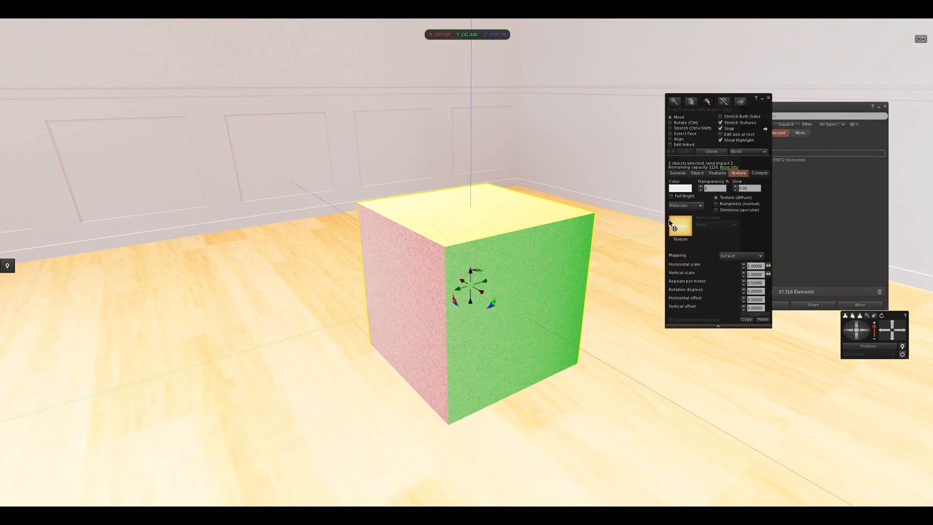
click(684, 134)
click(544, 287)
click(680, 226)
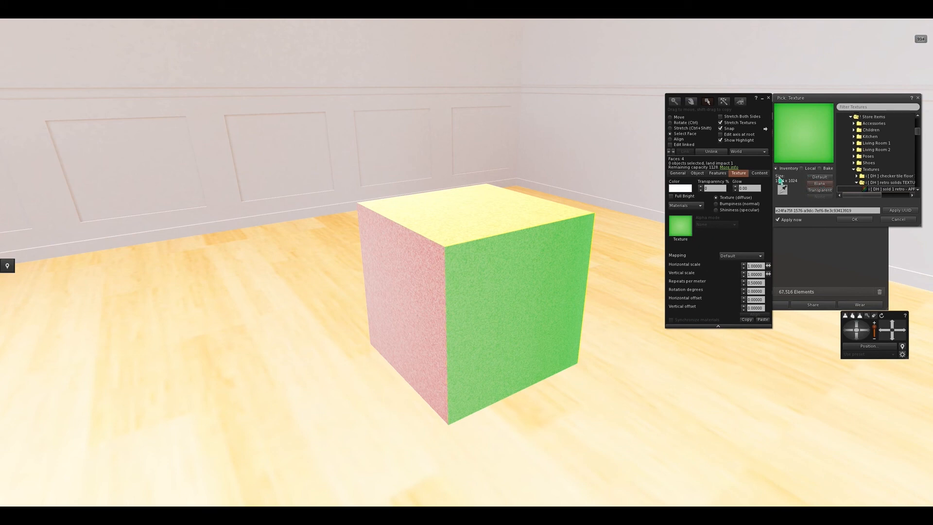
- Compare the inventory and local texture sources, view the file chooser for adding a local image, cancel it and close the object editor
click(813, 169)
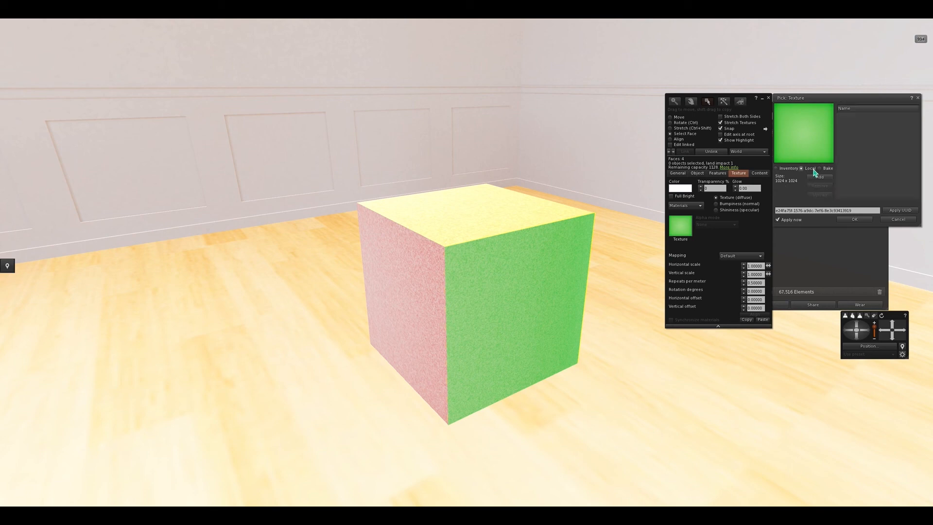
click(783, 169)
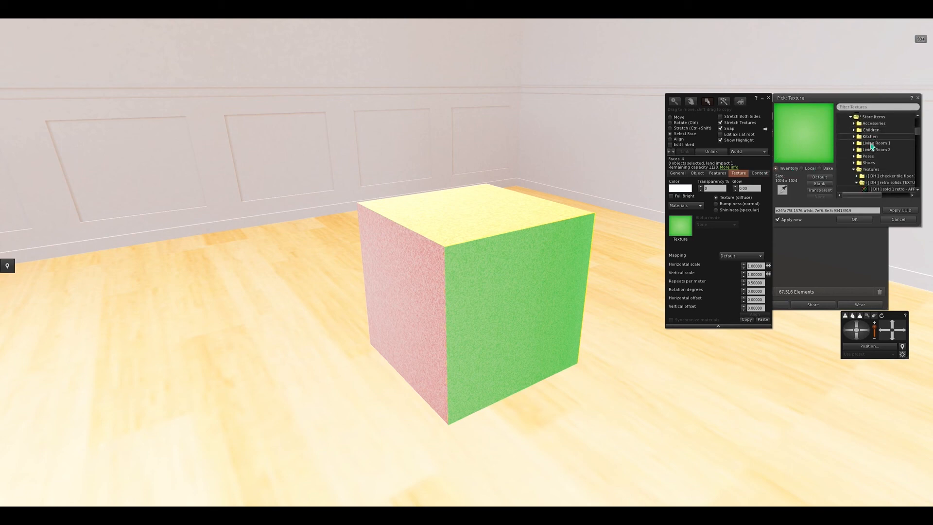
click(802, 169)
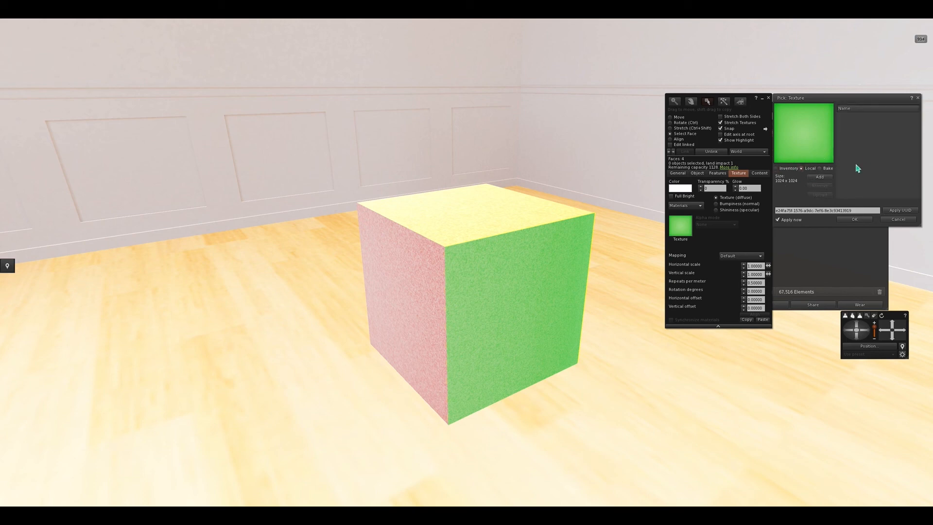
click(820, 177)
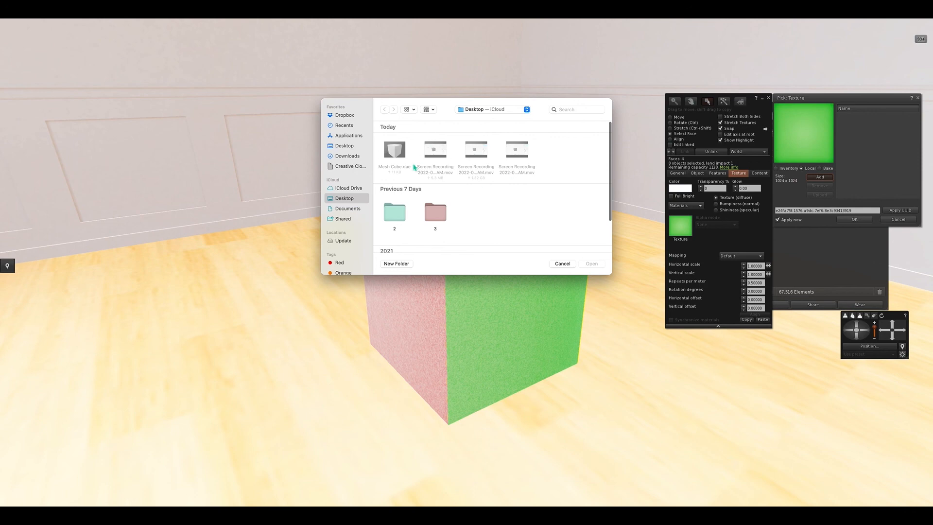
click(562, 264)
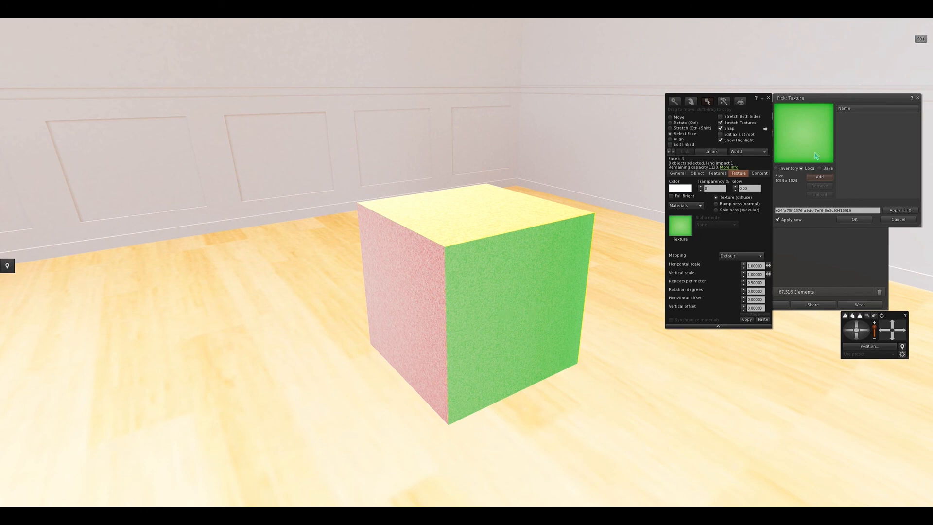
click(857, 220)
click(849, 213)
click(854, 220)
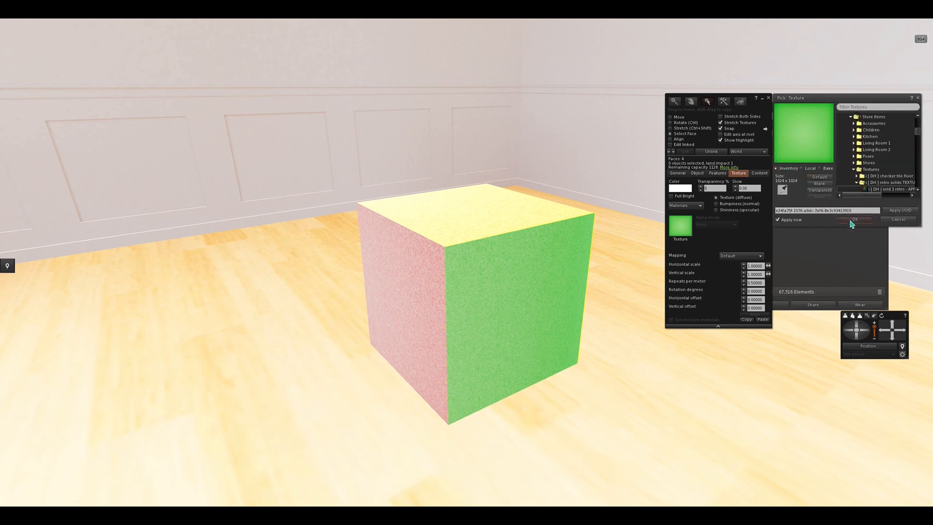
click(769, 99)
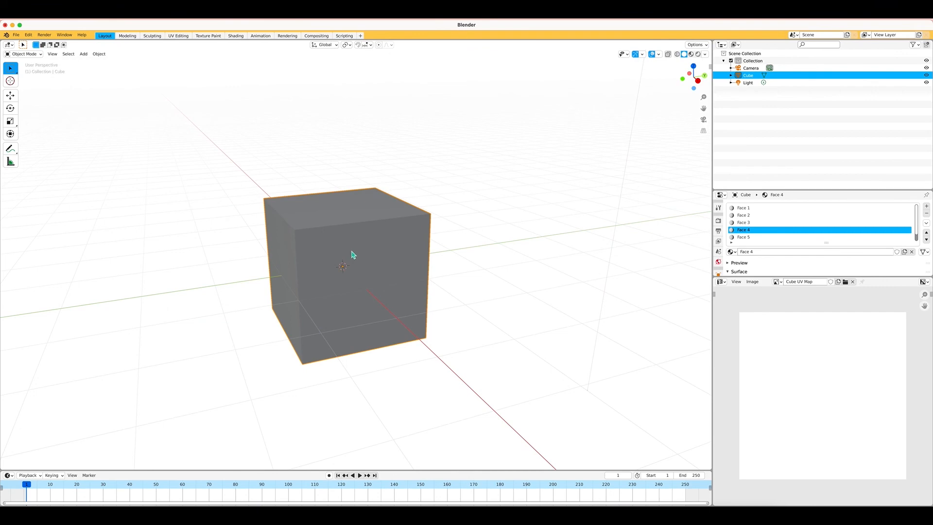
- In Blender, duplicate the cube's whole mesh in Edit Mode and place the copy beside the original
key(Tab)
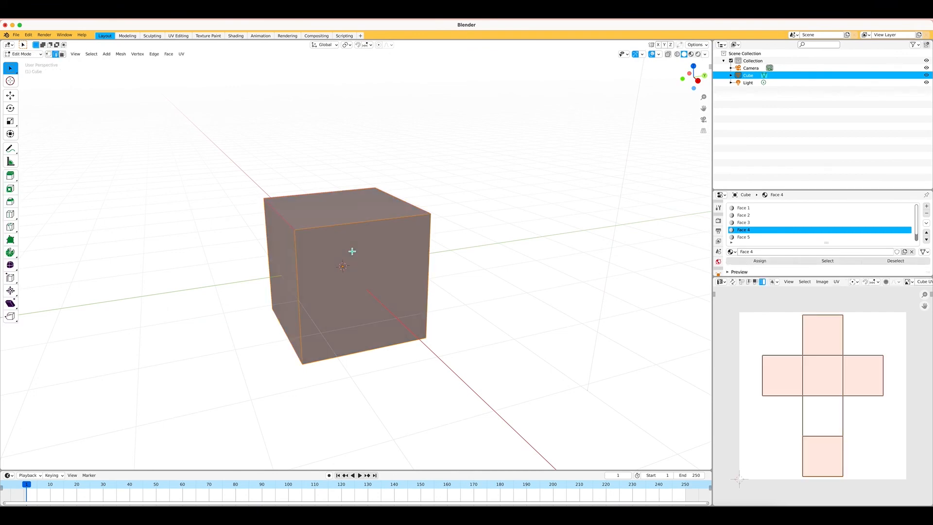
key(g)
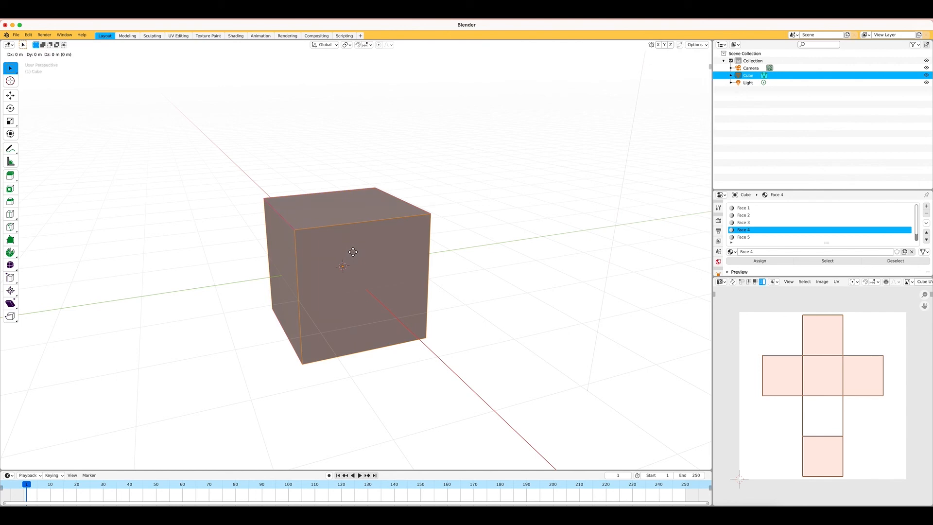
click(546, 240)
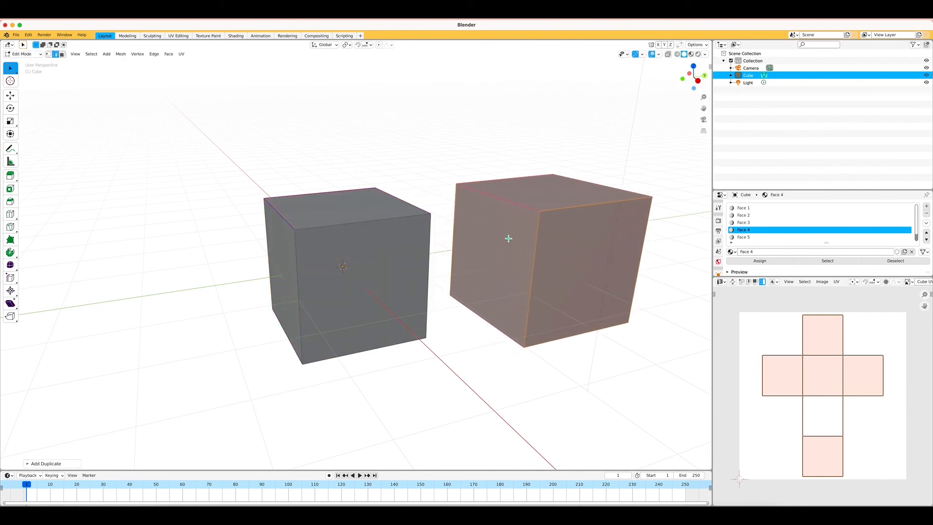
- Clear the selection, select the duplicate's faces one at a time to check their assigned materials, and return to Object Mode
key(alt+a)
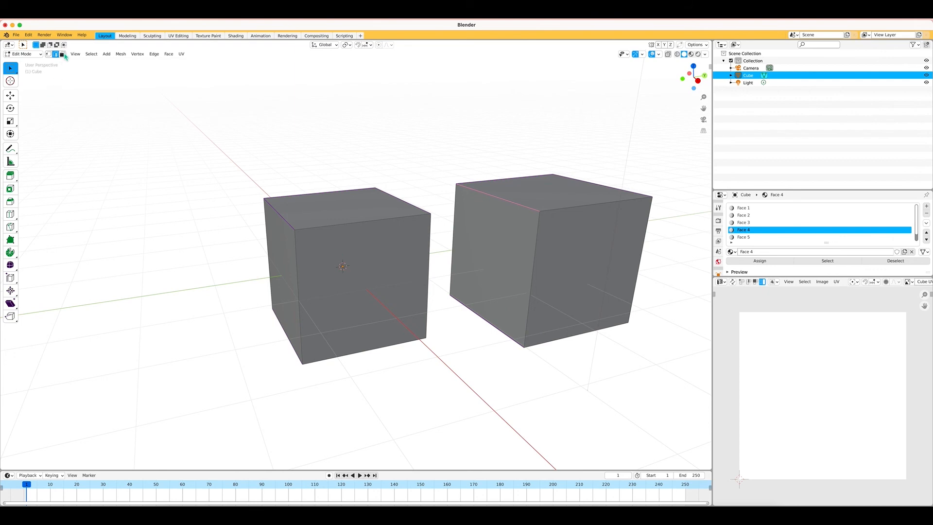
click(532, 227)
click(583, 288)
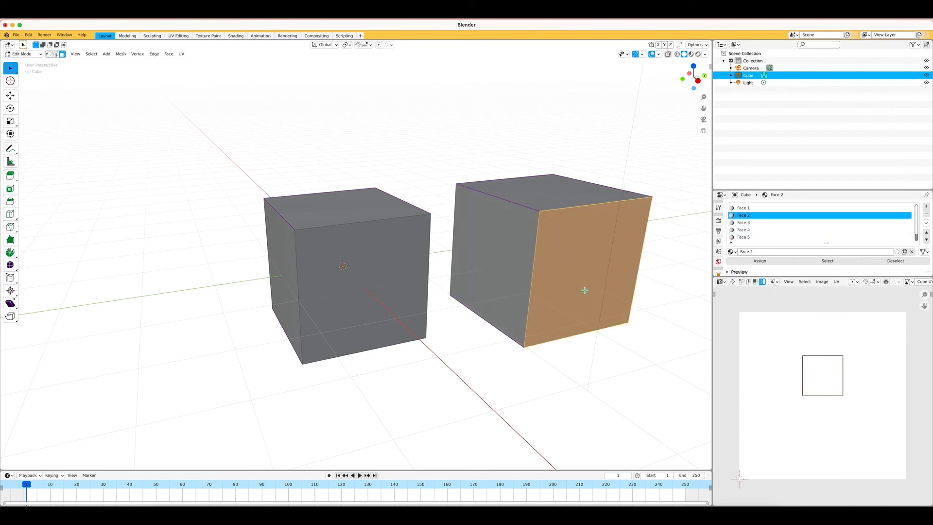
click(541, 194)
click(564, 264)
click(548, 184)
click(515, 239)
click(555, 246)
key(Tab)
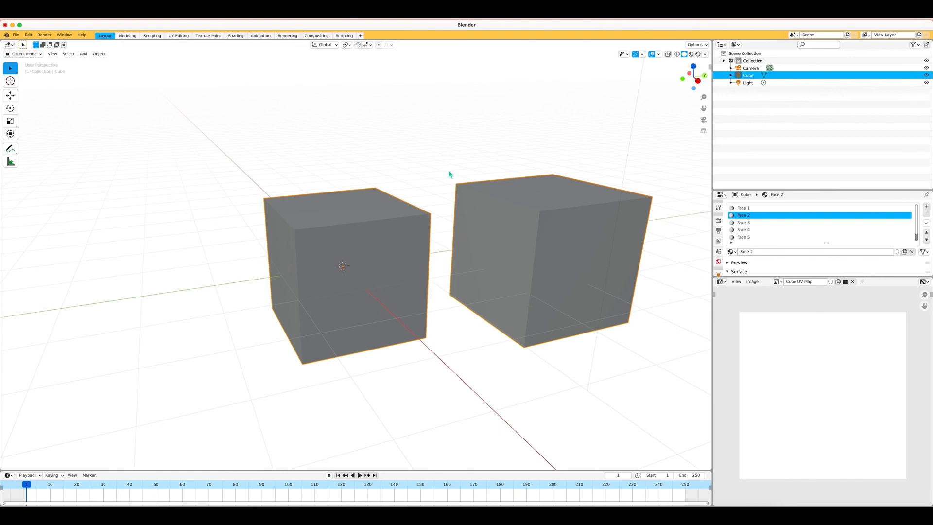